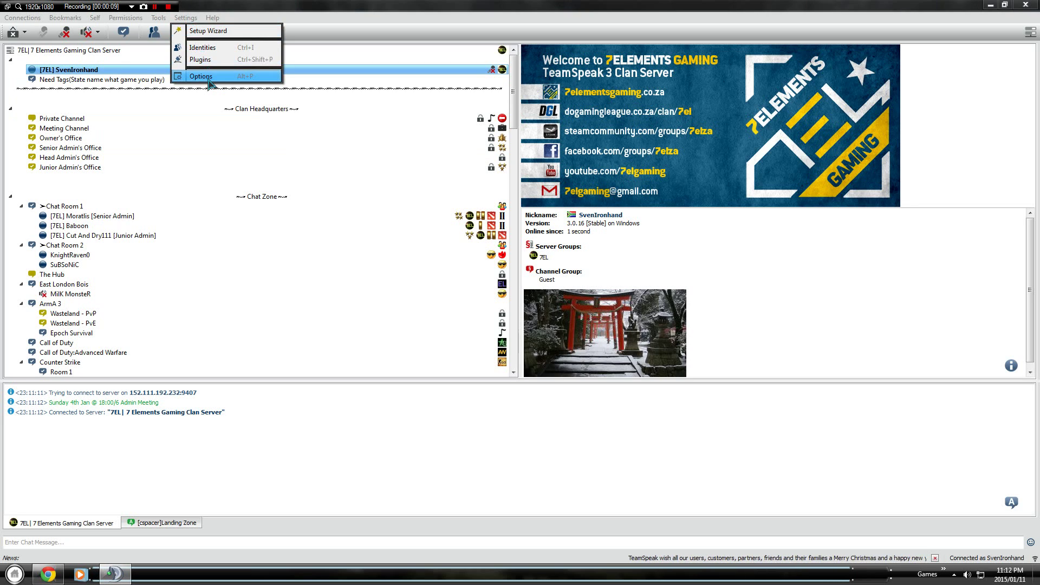
Open TeamSpeak's Options window from the Settings menu, landing on the Capture page.
{"action": "left_click", "coordinate": [205, 79]}
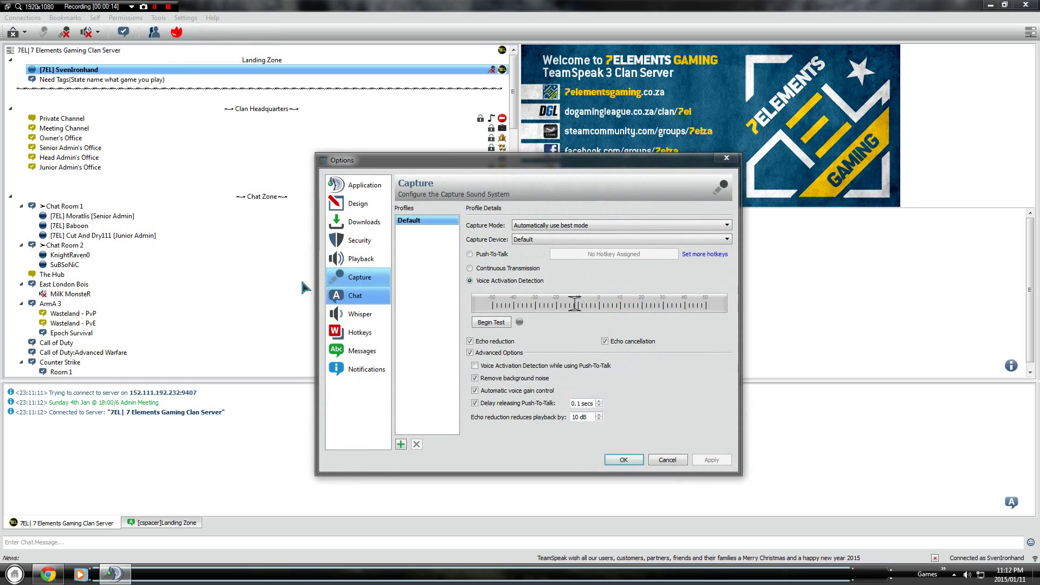
Run microphone level tests while setting the voice activation threshold to about -8.
{"action": "left_click", "coordinate": [507, 322]}
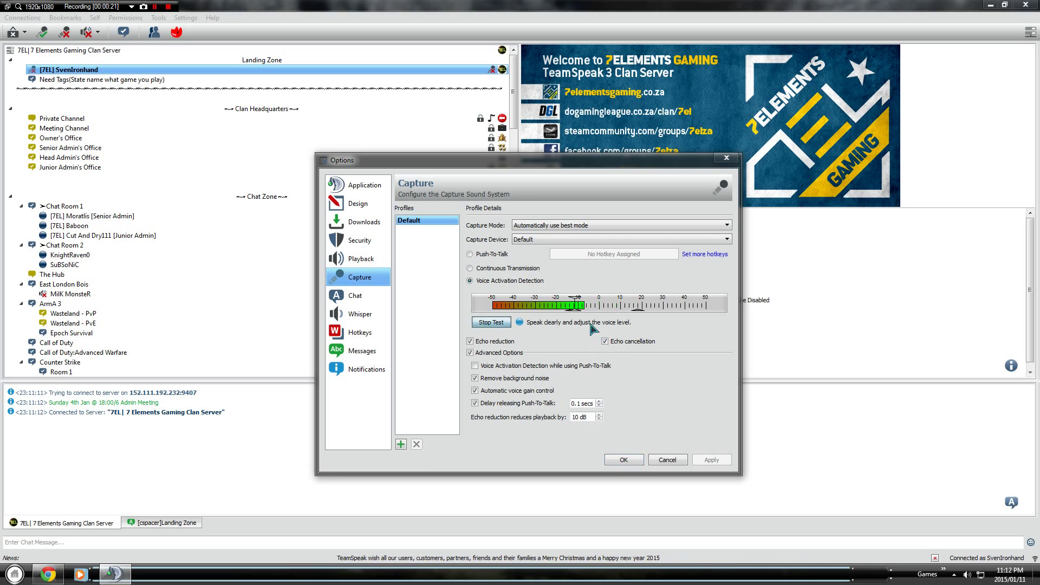
{"action": "left_click", "coordinate": [492, 322]}
{"action": "left_click_drag", "start_coordinate": [576, 310], "coordinate": [571, 307]}
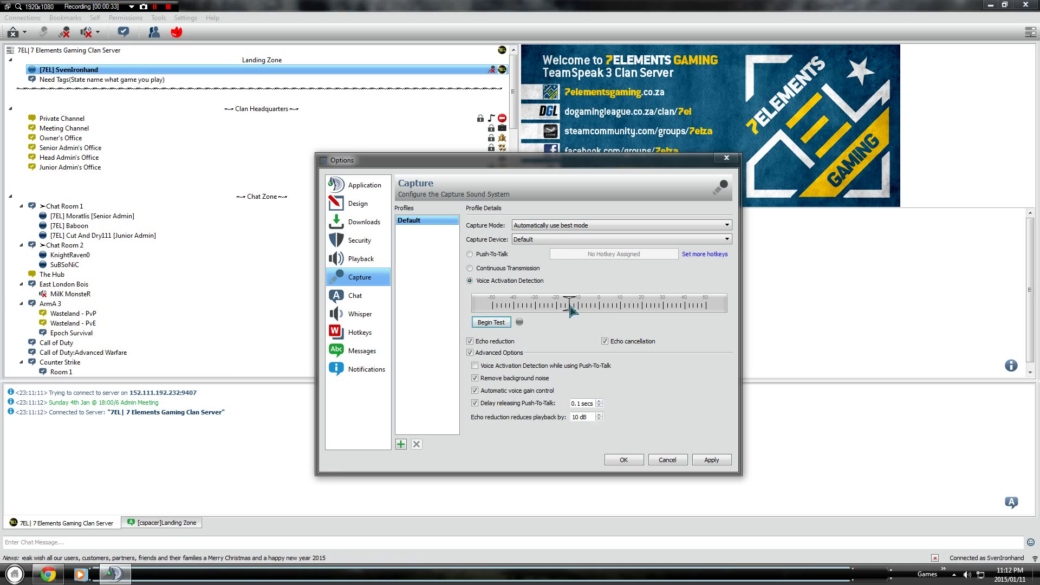
{"action": "left_click", "coordinate": [489, 323]}
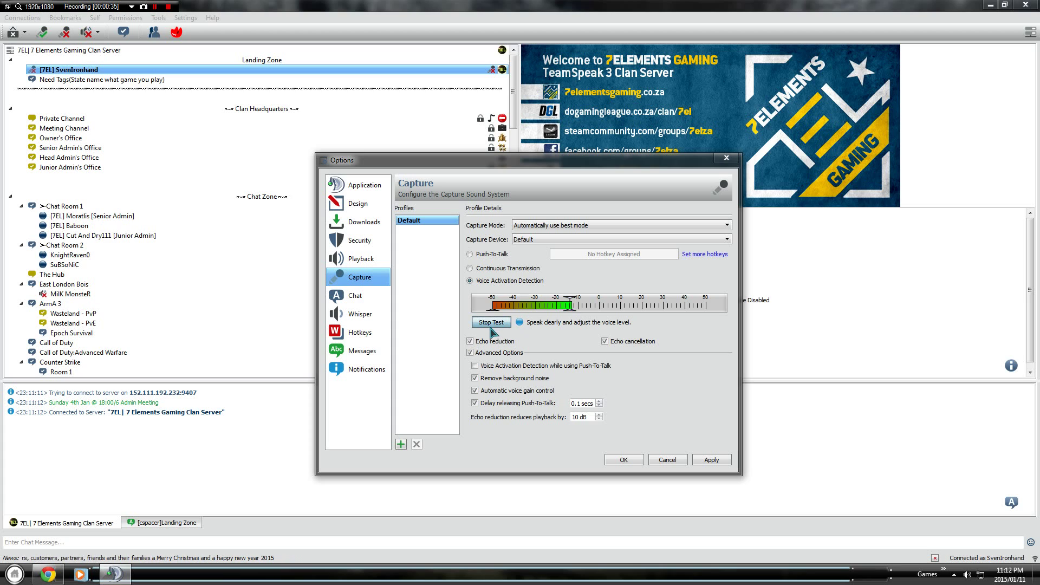
{"action": "left_click_drag", "start_coordinate": [570, 313], "coordinate": [588, 315]}
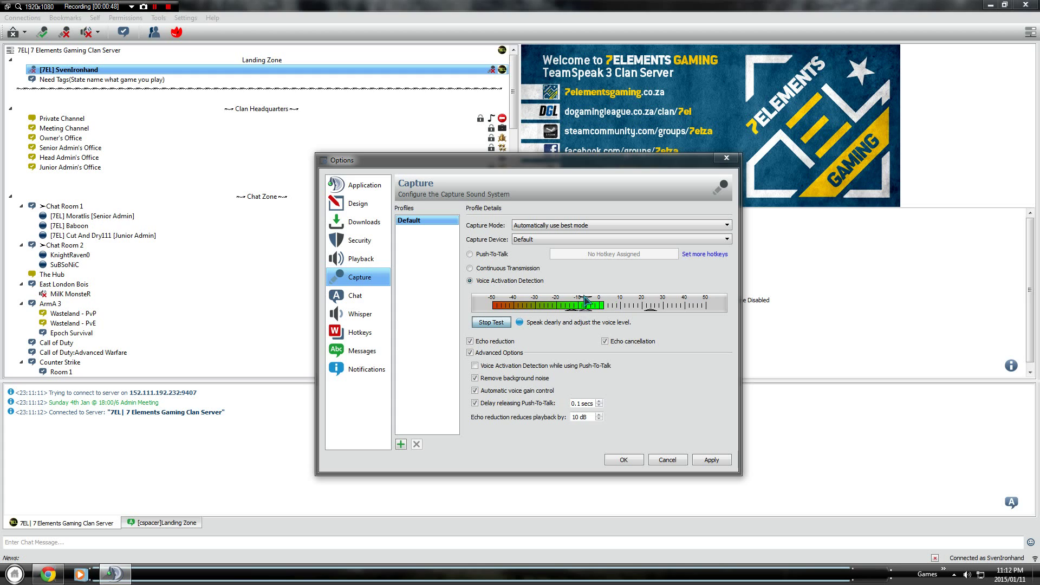
{"action": "left_click", "coordinate": [493, 323]}
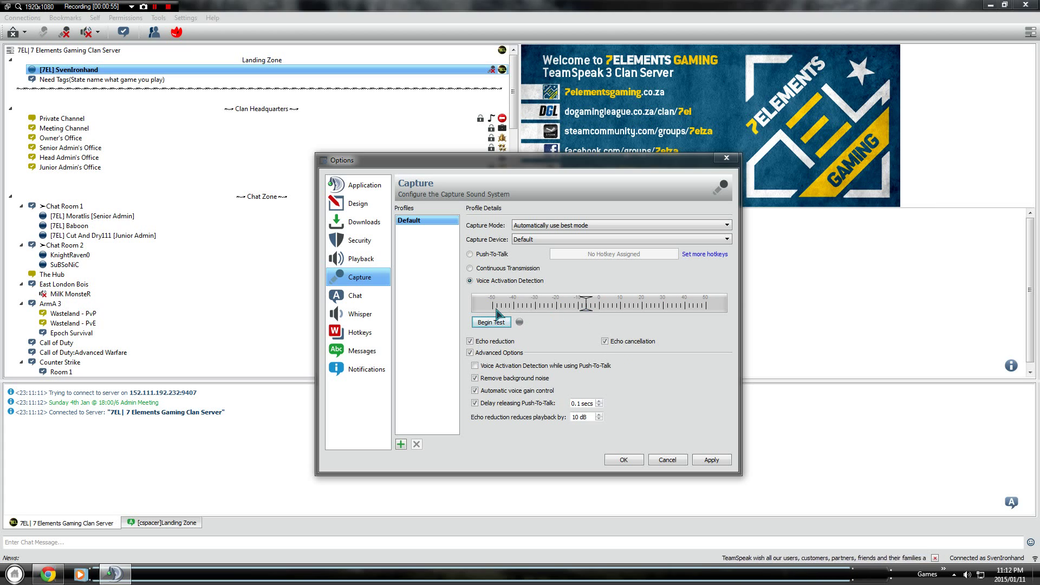
Retest the microphone and bring the voice activation threshold down to roughly -15.
{"action": "left_click_drag", "start_coordinate": [495, 309], "coordinate": [605, 307]}
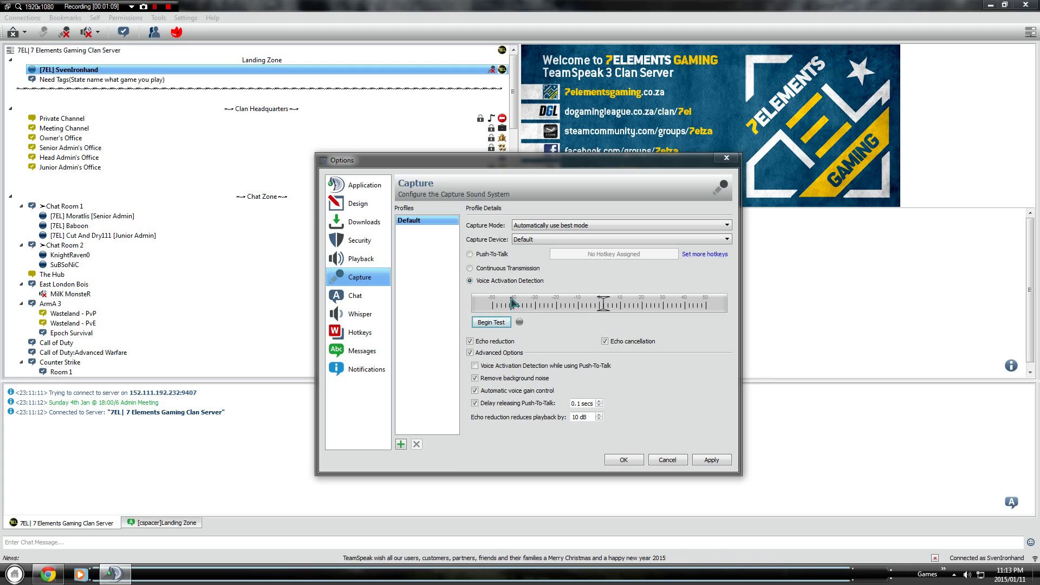
{"action": "mouse_move", "coordinate": [603, 304]}
{"action": "left_mouse_down"}
{"action": "mouse_move", "coordinate": [582, 321]}
{"action": "mouse_move", "coordinate": [570, 313]}
{"action": "mouse_move", "coordinate": [601, 319]}
{"action": "left_mouse_up"}
{"action": "left_click", "coordinate": [491, 322]}
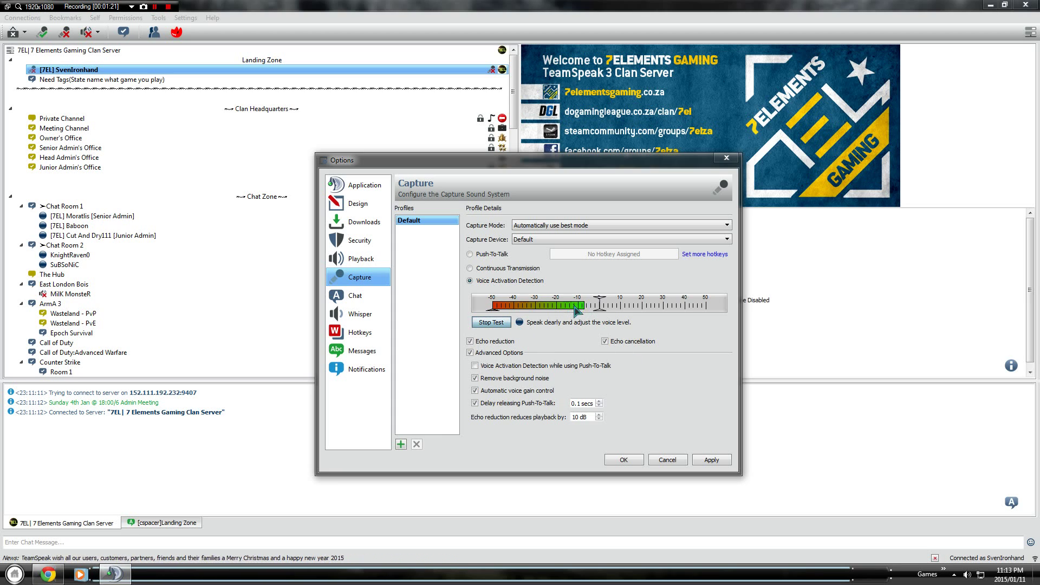
{"action": "key", "text": "space"}
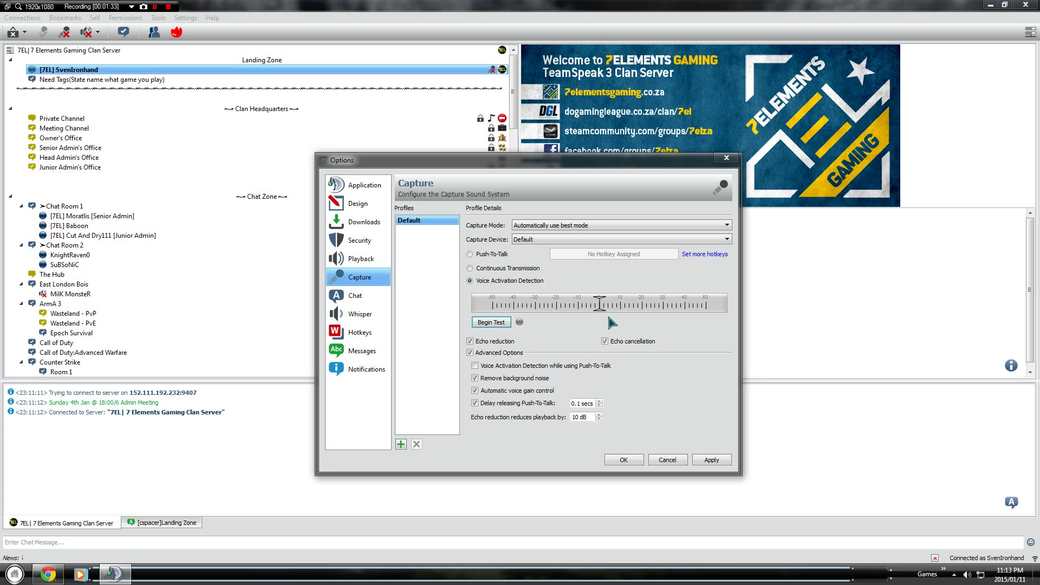
{"action": "left_click_drag", "start_coordinate": [578, 319], "coordinate": [571, 316]}
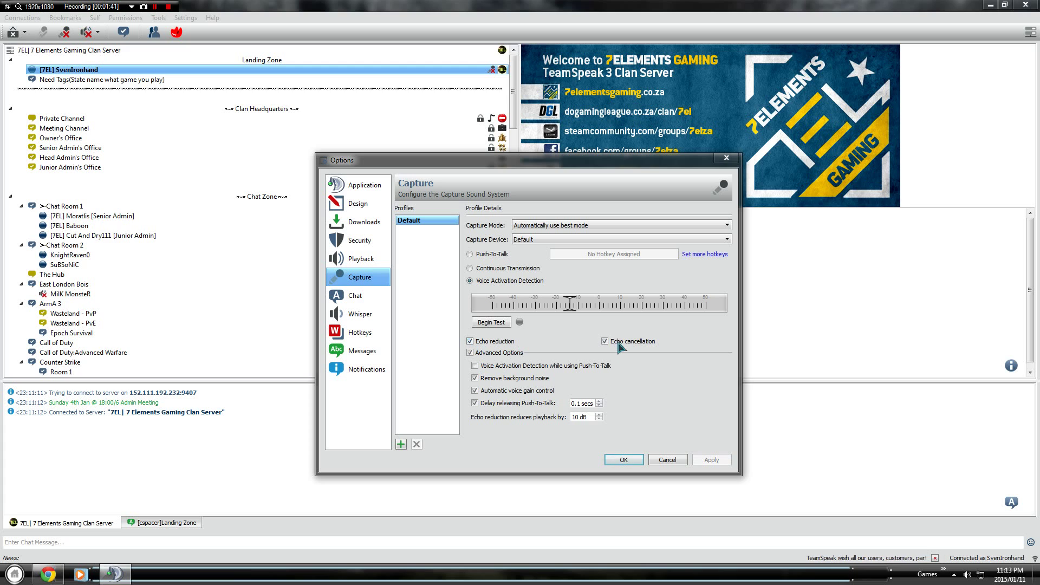
{"action": "left_click", "coordinate": [471, 342]}
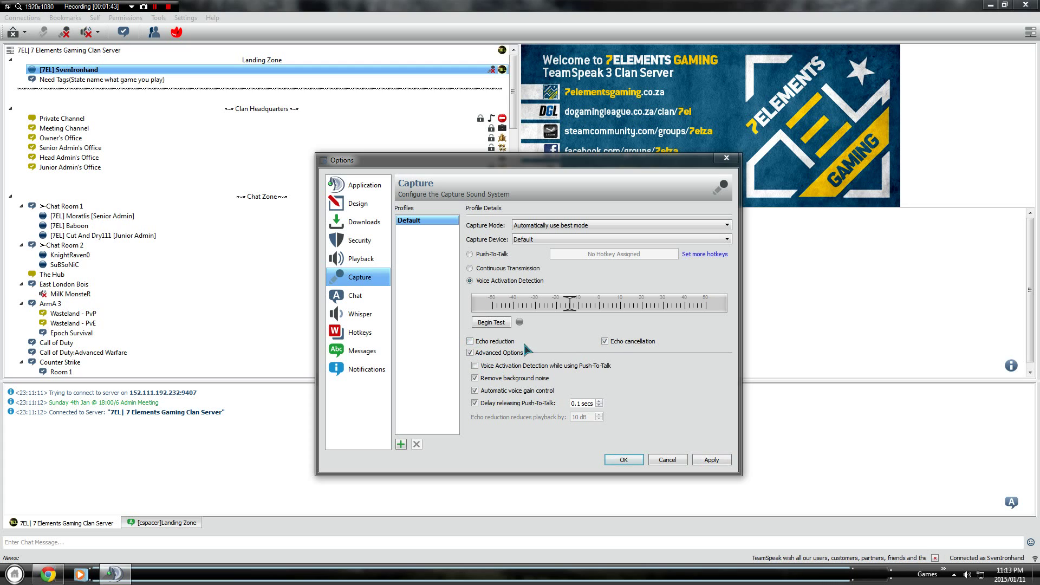
{"action": "left_click", "coordinate": [484, 353]}
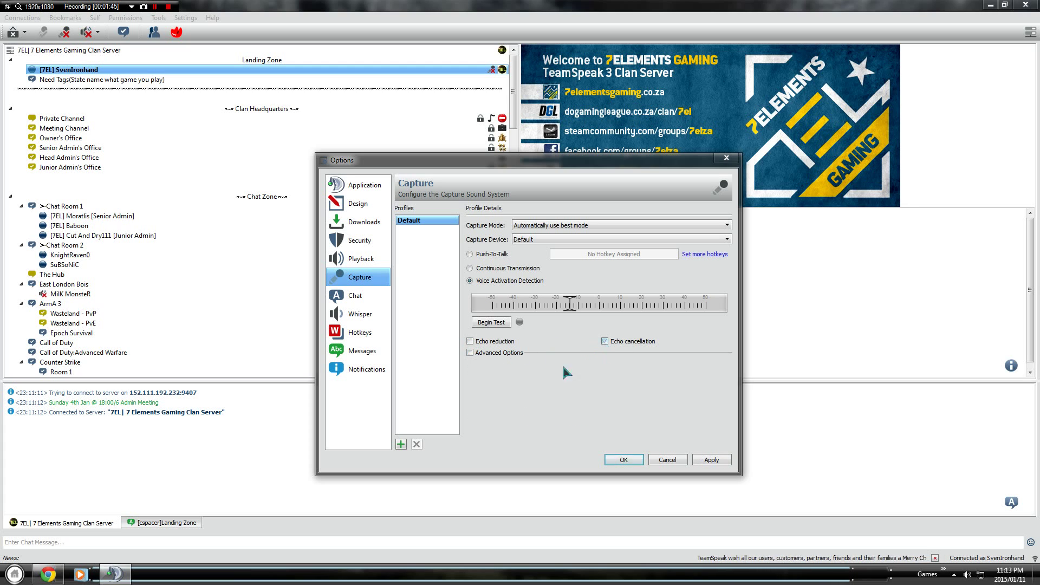
{"action": "left_click", "coordinate": [470, 341]}
{"action": "left_click", "coordinate": [470, 353]}
{"action": "left_click", "coordinate": [605, 341]}
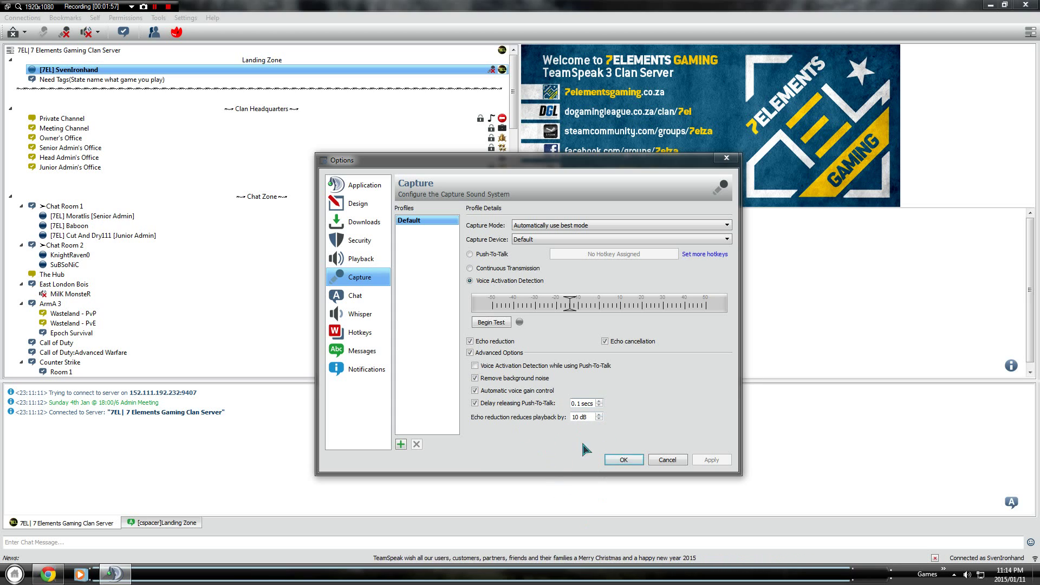
{"action": "left_click", "coordinate": [550, 224]}
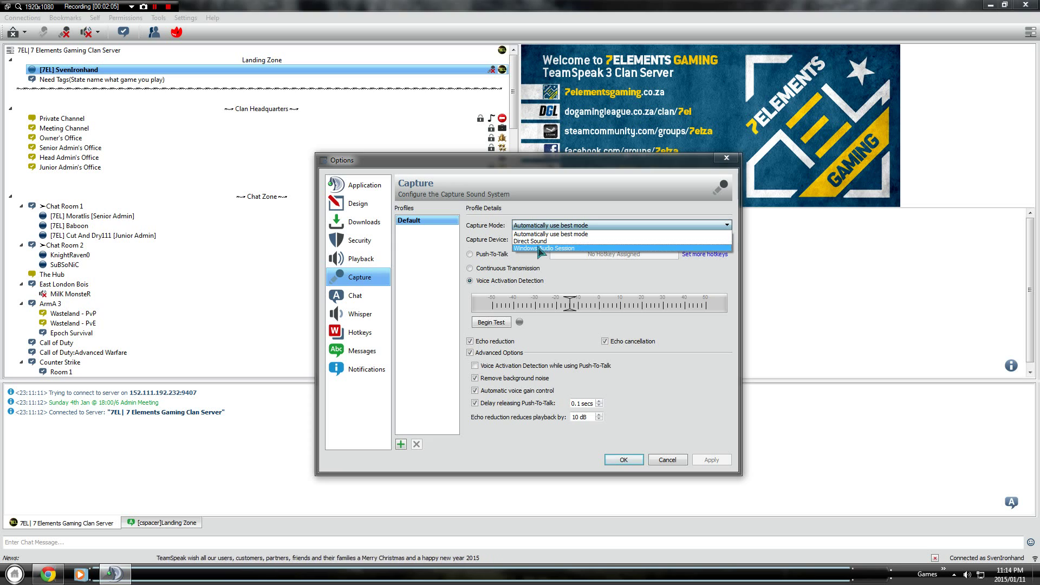
Keep 'Automatically use best mode' and the Default capture device, then view Playback settings.
{"action": "left_click", "coordinate": [546, 234]}
{"action": "left_click", "coordinate": [547, 240]}
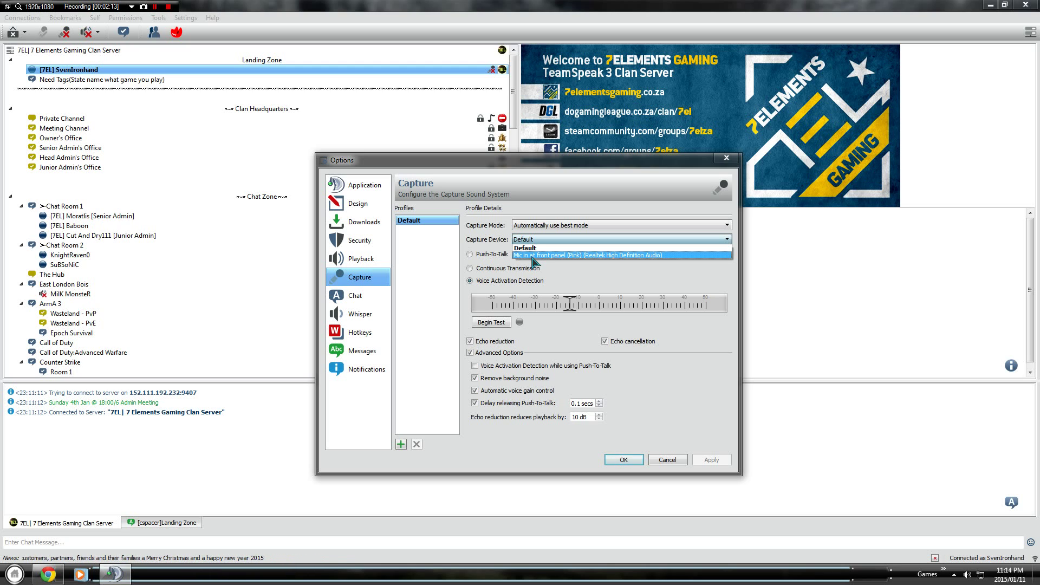
{"action": "left_click", "coordinate": [529, 247]}
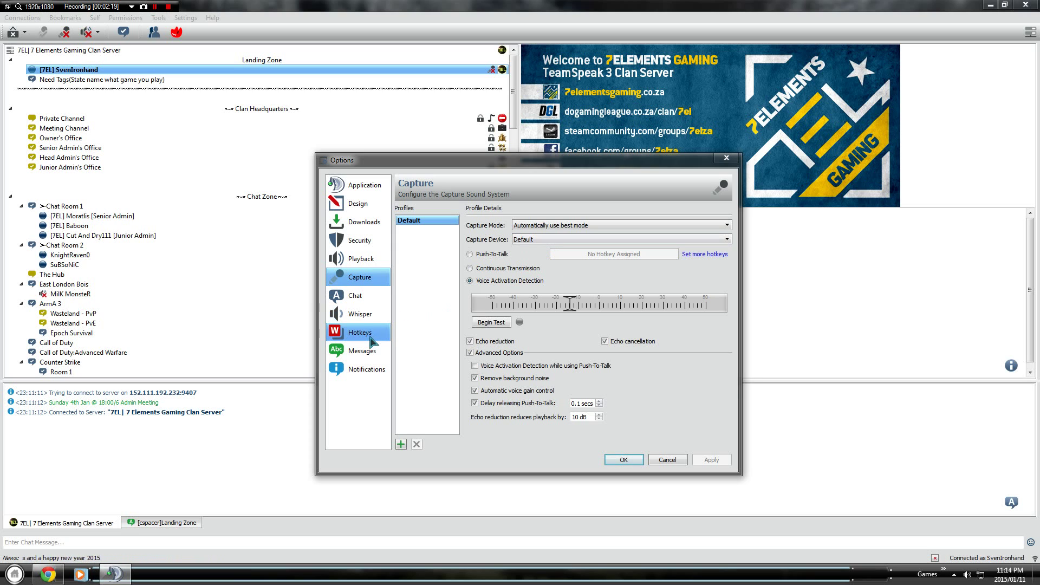
{"action": "left_click", "coordinate": [372, 260]}
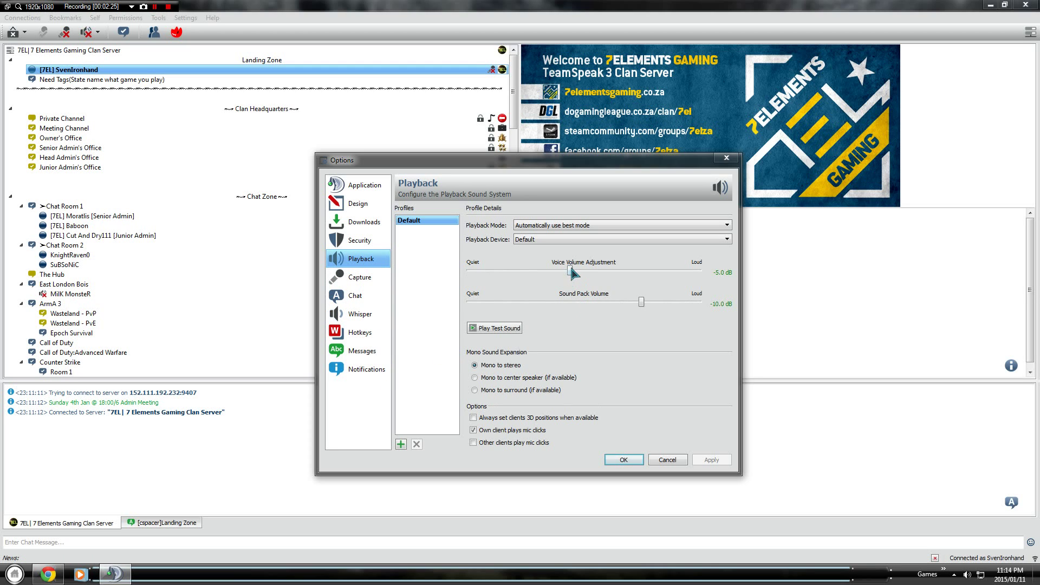
{"action": "mouse_move", "coordinate": [570, 269]}
{"action": "left_mouse_down"}
{"action": "mouse_move", "coordinate": [641, 274]}
{"action": "mouse_move", "coordinate": [576, 274]}
{"action": "left_mouse_up"}
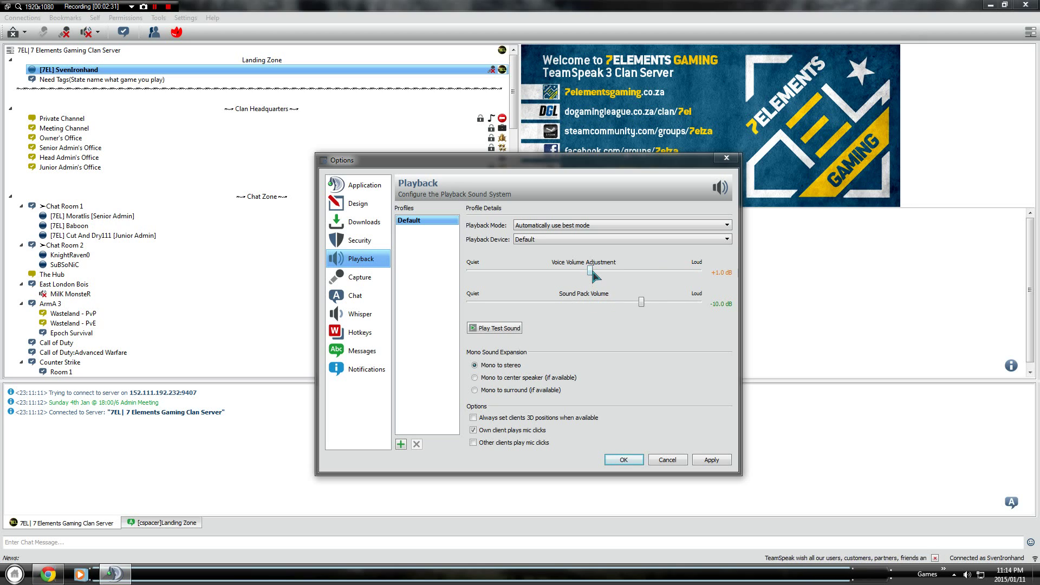
{"action": "mouse_move", "coordinate": [594, 277]}
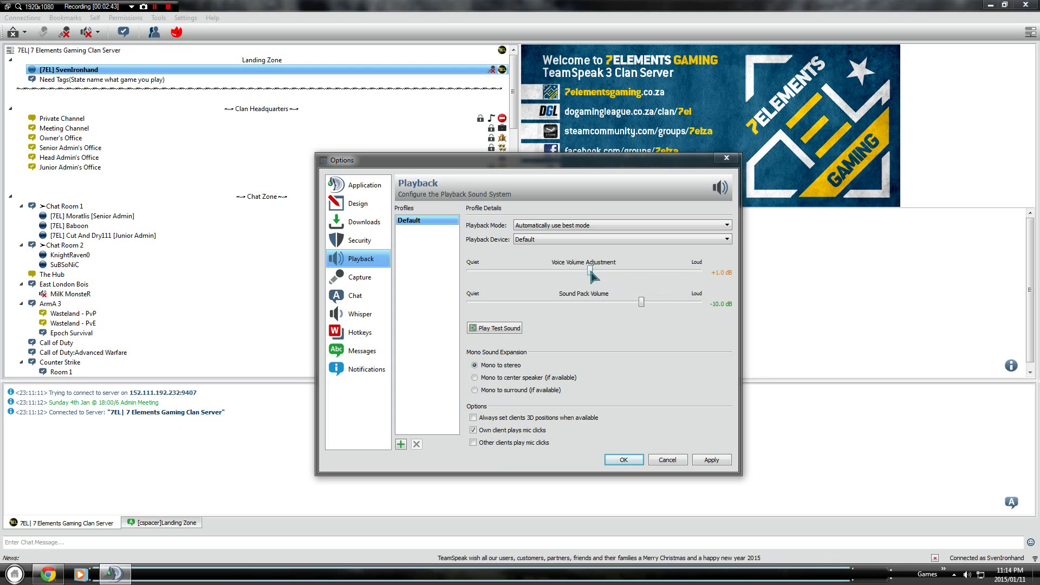
{"action": "left_click_drag", "start_coordinate": [591, 276], "coordinate": [570, 271]}
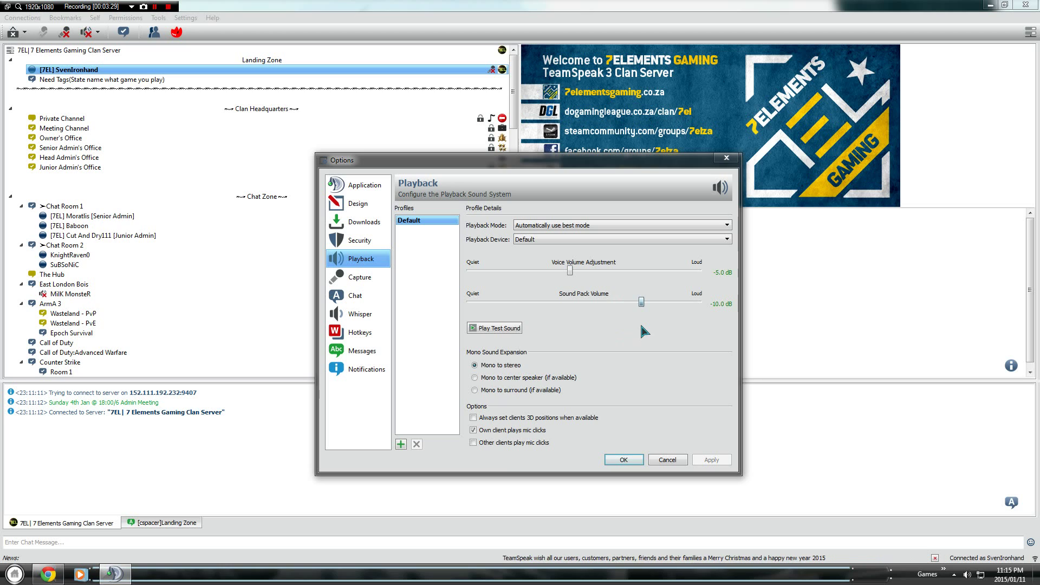
Lower the Sound Pack Volume to -15.0 dB and stop the test sound.
{"action": "left_click_drag", "start_coordinate": [641, 326], "coordinate": [623, 327]}
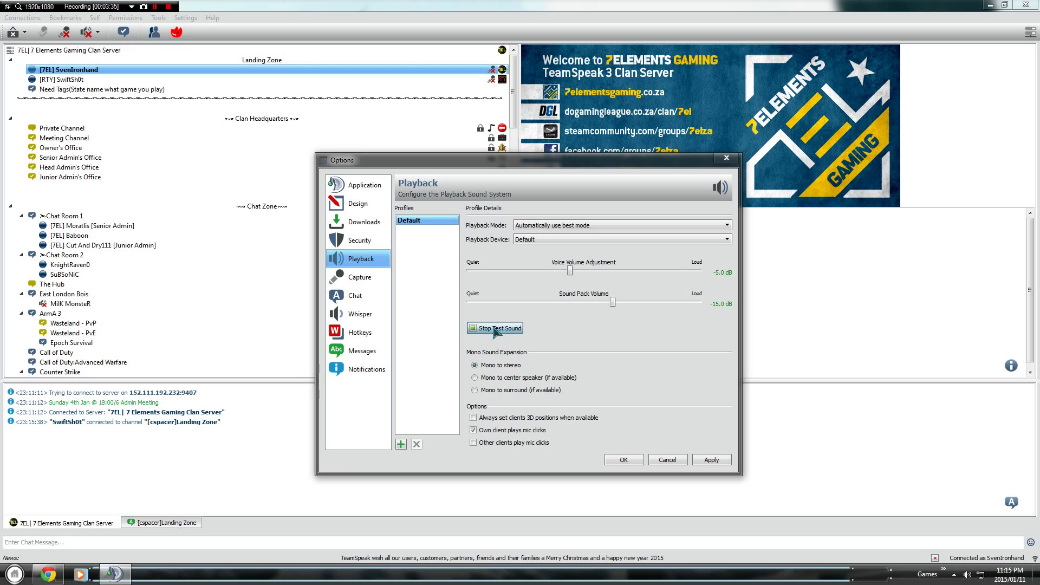
{"action": "left_click", "coordinate": [496, 329]}
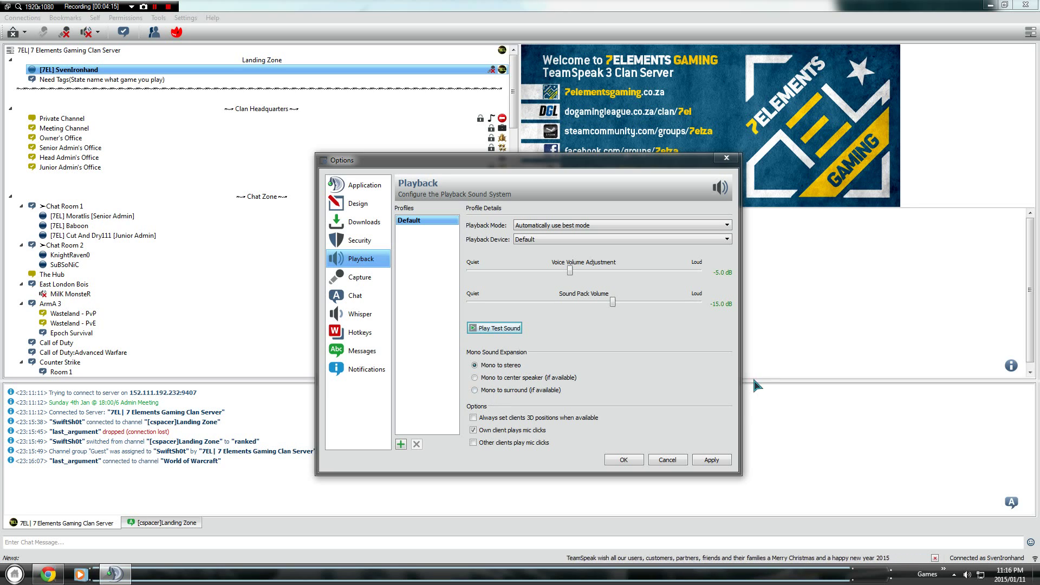
Toggle 'Always set clients 3D positions' on and back off, then move to Hotkeys.
{"action": "left_click", "coordinate": [493, 419]}
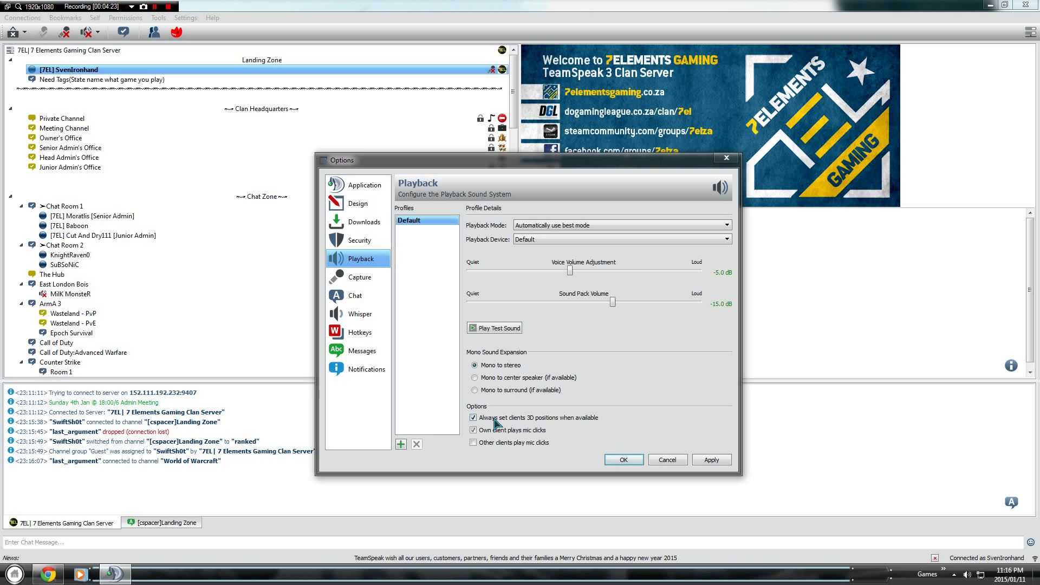
{"action": "left_click", "coordinate": [495, 420]}
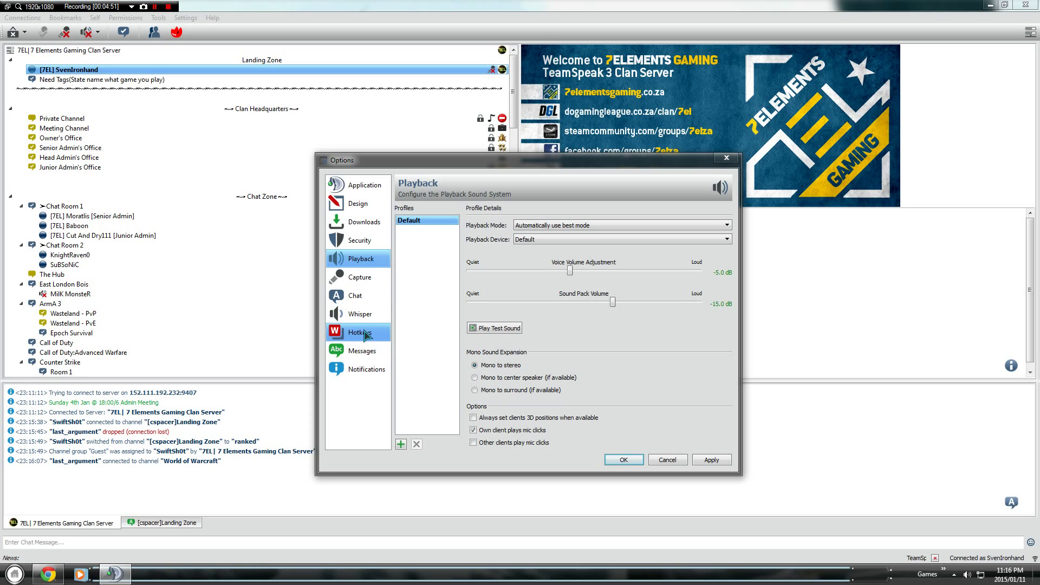
{"action": "left_click", "coordinate": [360, 333]}
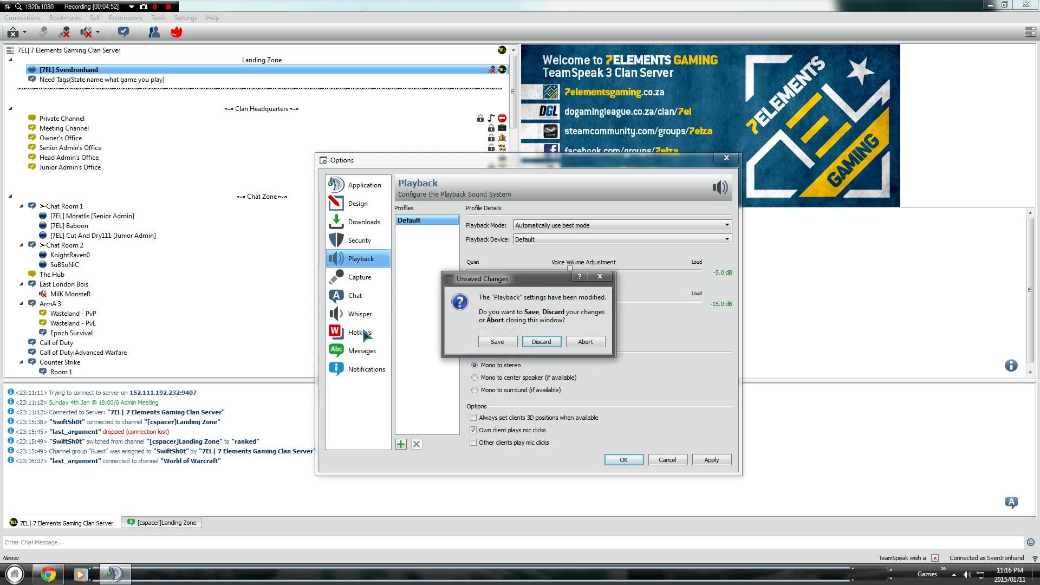
Save the modified Playback settings from the Unsaved Changes prompt.
{"action": "left_click", "coordinate": [491, 344]}
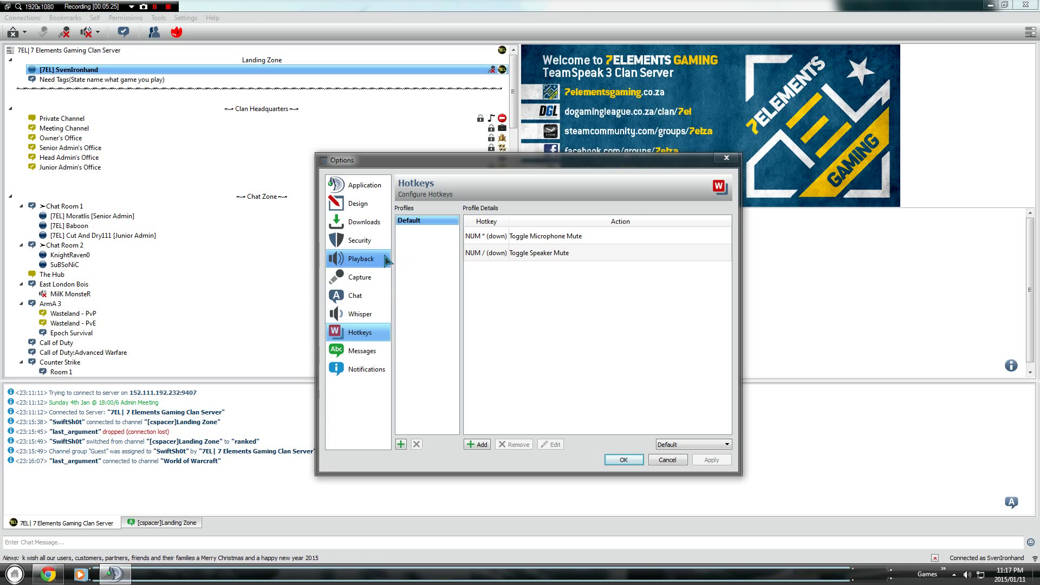
Switch the Options window to the Downloads settings page.
{"action": "left_click", "coordinate": [376, 224]}
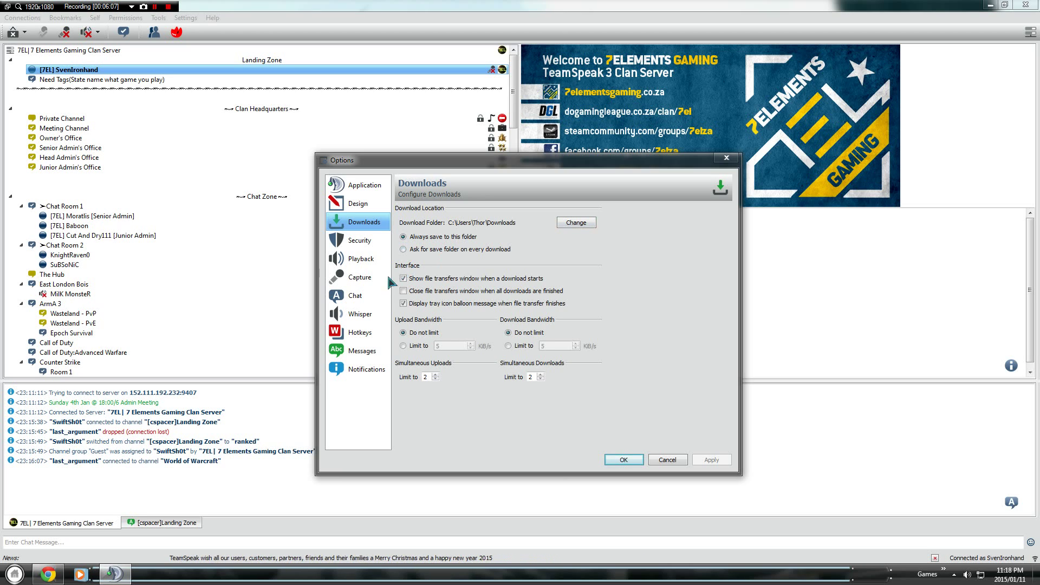
Review Design, keeping the modern theme and default_colored_2014 icon pack, then show Application settings.
{"action": "left_click", "coordinate": [360, 205]}
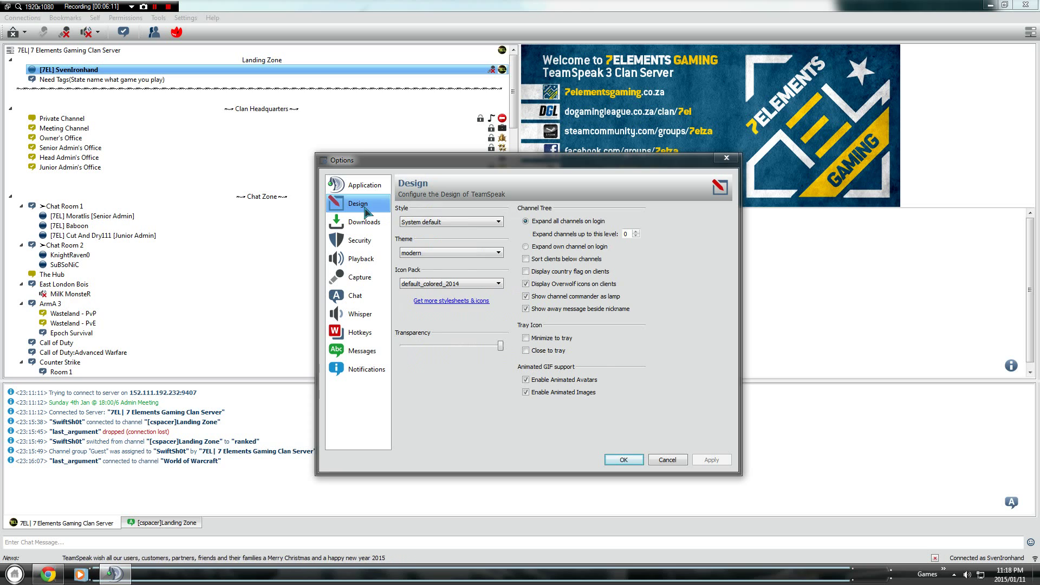
{"action": "left_click", "coordinate": [488, 253]}
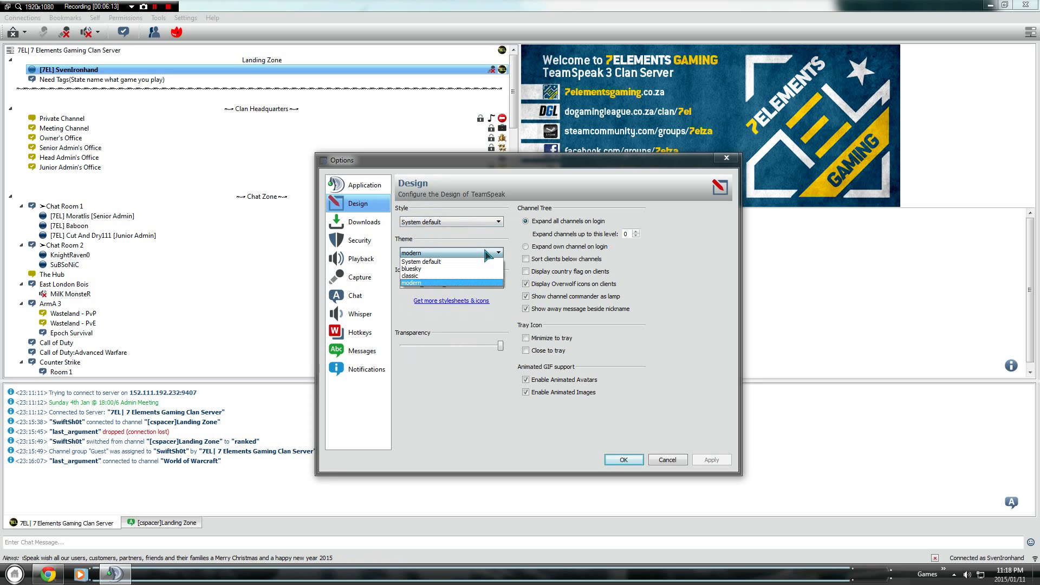
{"action": "left_click", "coordinate": [460, 254]}
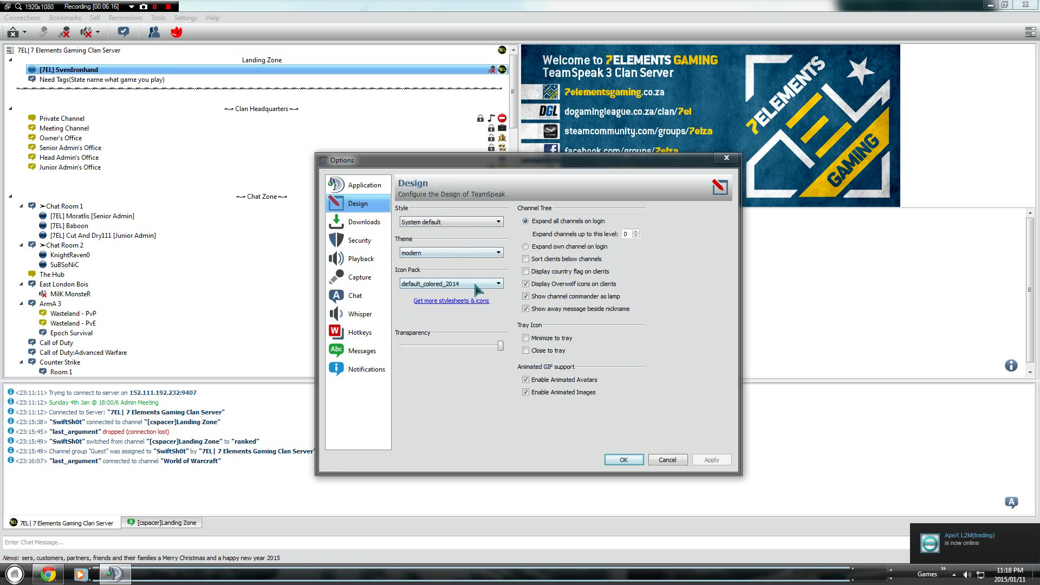
{"action": "left_click", "coordinate": [484, 285]}
{"action": "left_click", "coordinate": [484, 285]}
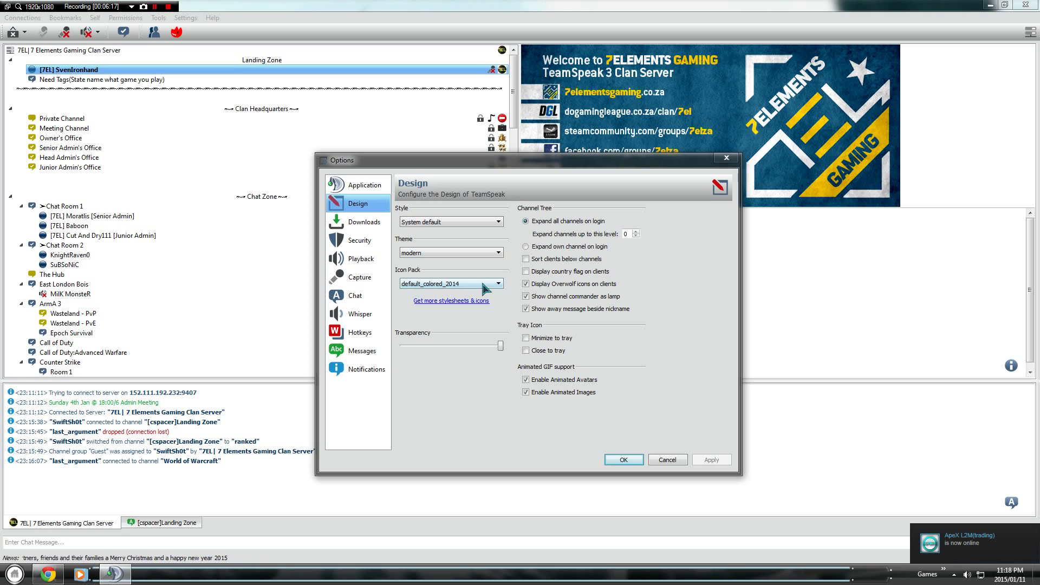
{"action": "left_click", "coordinate": [365, 186]}
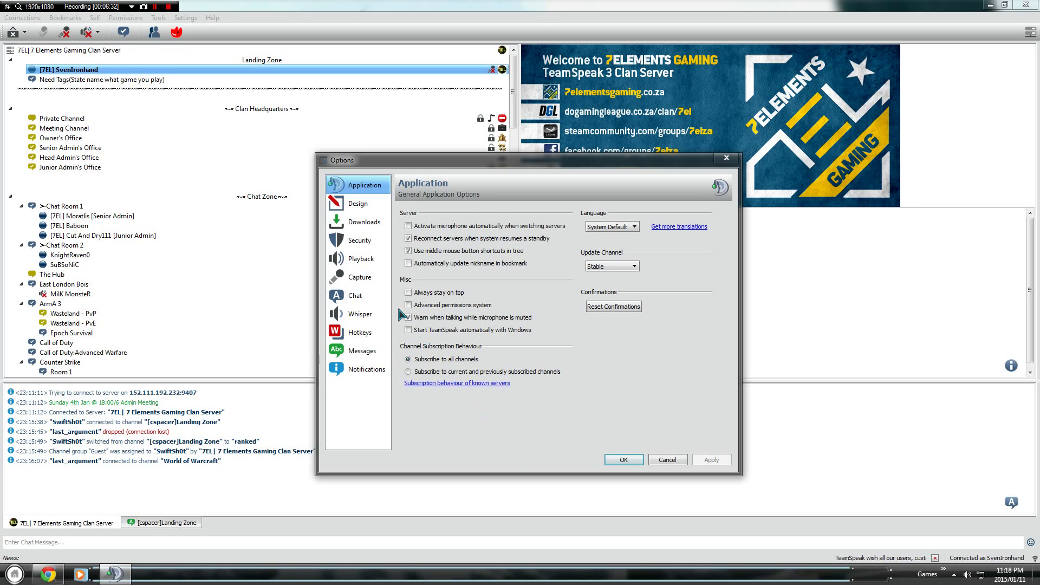
Check the Whisper settings, then close Options with OK.
{"action": "left_click", "coordinate": [364, 315]}
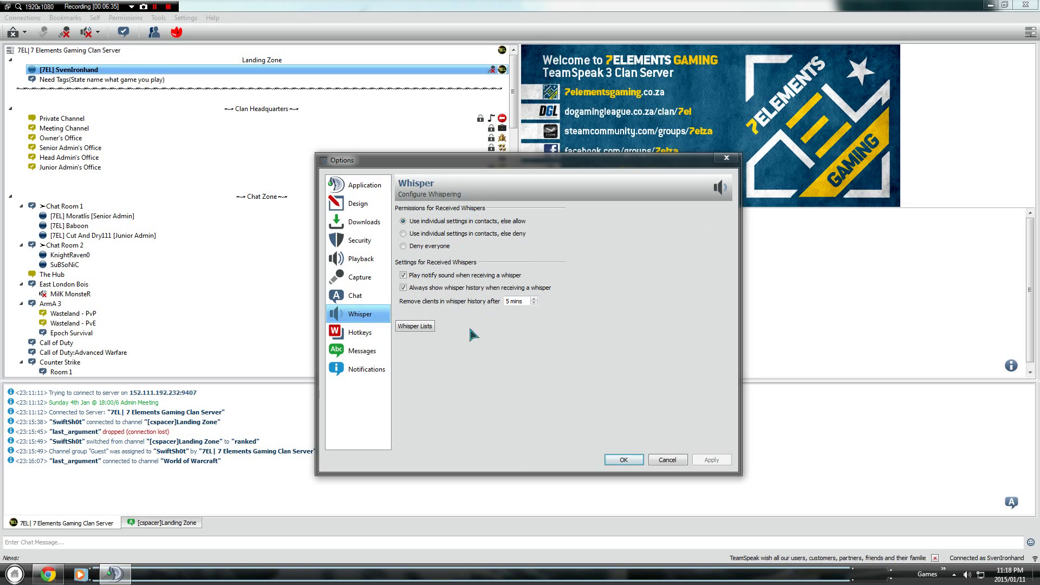
{"action": "left_click", "coordinate": [631, 461]}
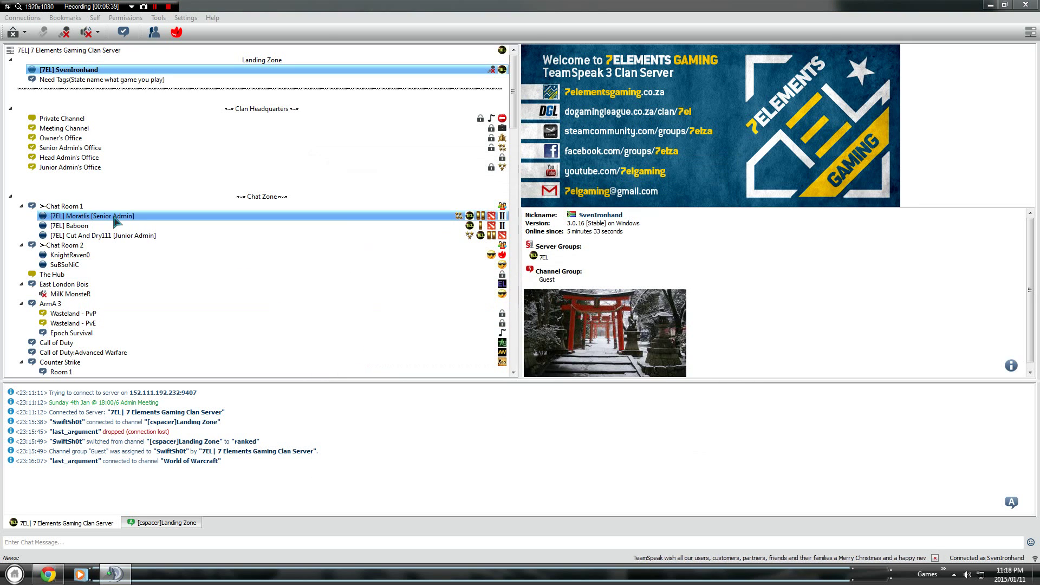
Scroll the channel tree down and back up, then bring up the Connections menu.
{"action": "scroll", "coordinate": [135, 287], "scroll_direction": "down", "scroll_amount": 3}
{"action": "scroll", "coordinate": [136, 290], "scroll_direction": "down", "scroll_amount": 3}
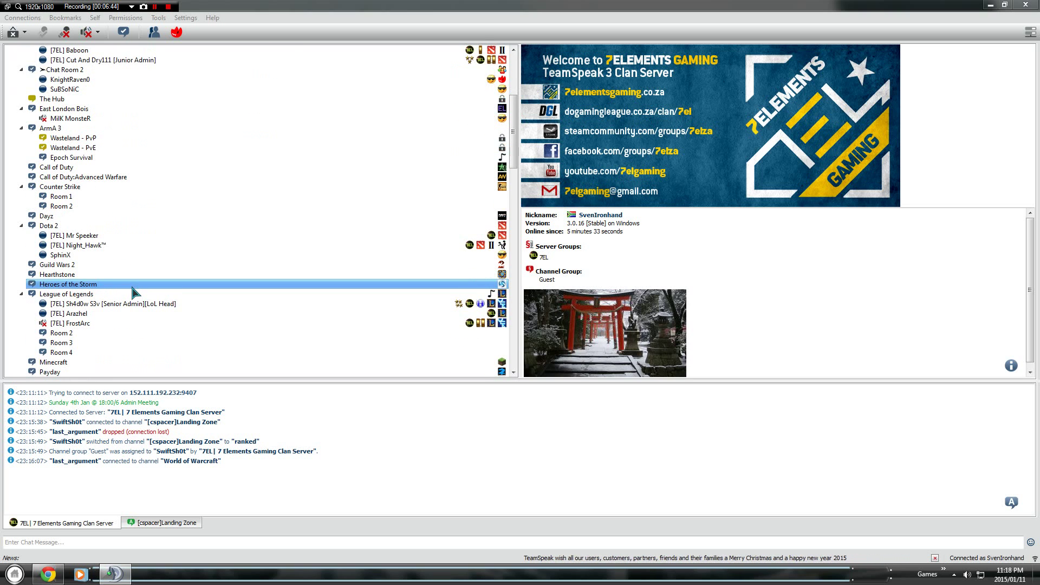
{"action": "scroll", "coordinate": [132, 287], "scroll_direction": "up", "scroll_amount": 6}
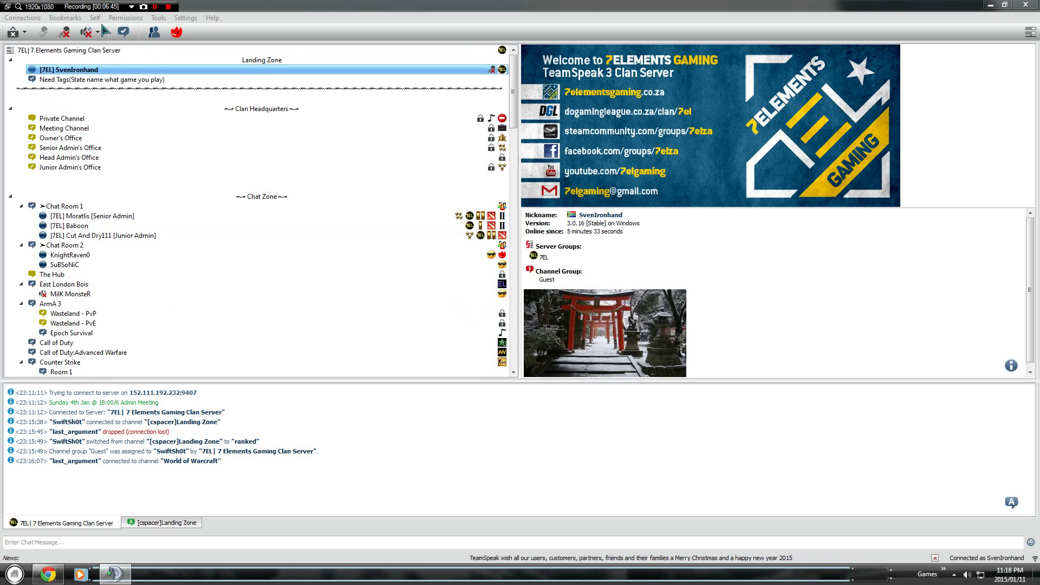
{"action": "left_click", "coordinate": [23, 18]}
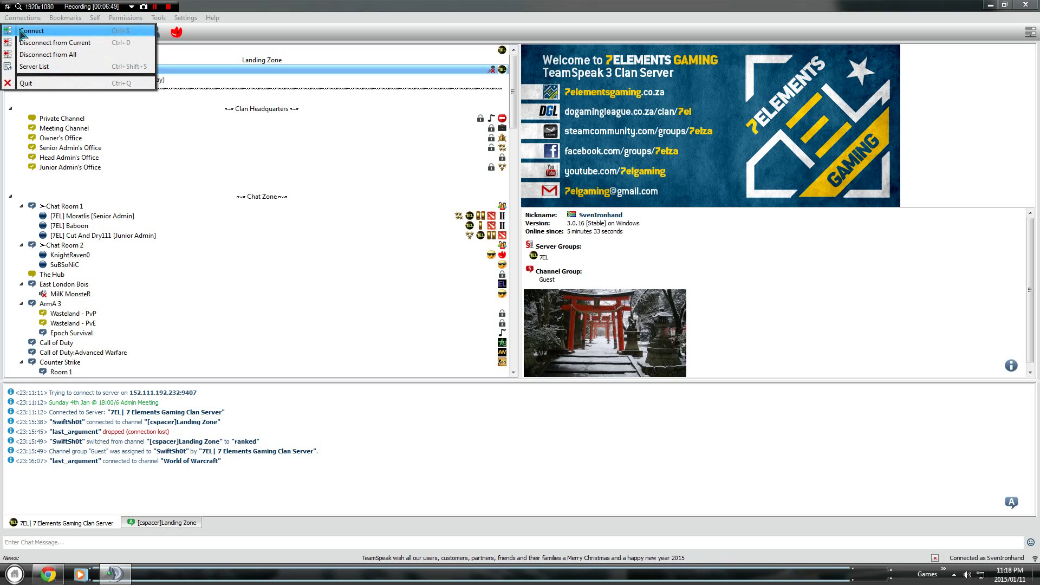
Reconnect to the 7EL| 7 Elements Gaming Clan Server at the prefilled address and dismiss the host message.
{"action": "left_click", "coordinate": [31, 31]}
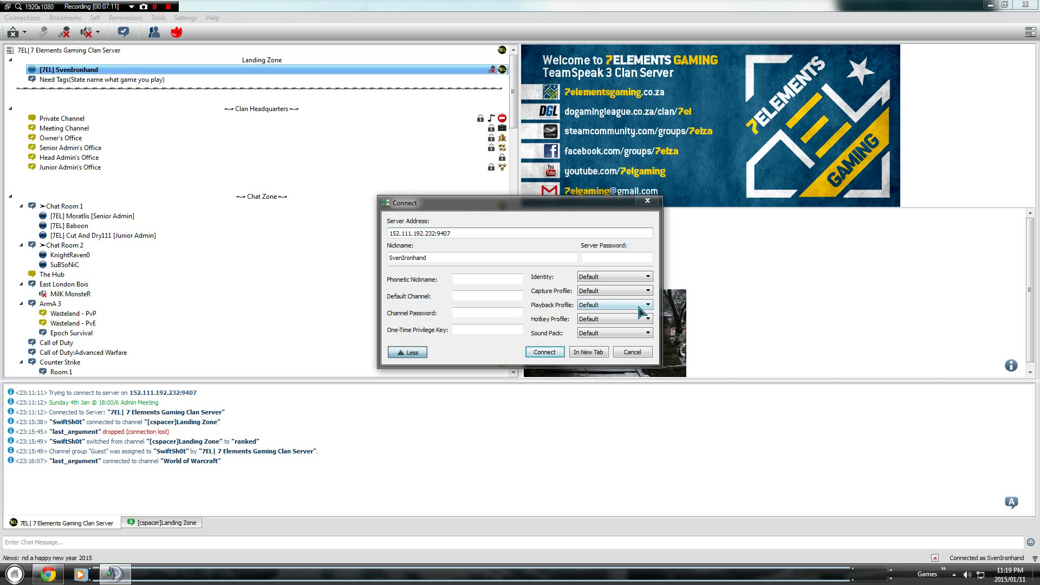
{"action": "left_click", "coordinate": [543, 352]}
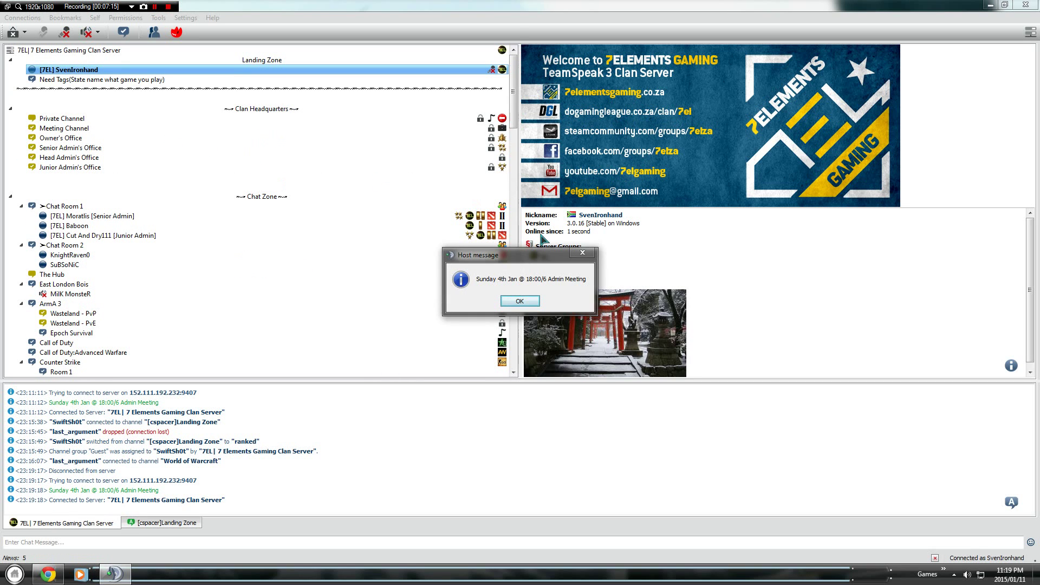
{"action": "left_click", "coordinate": [521, 302]}
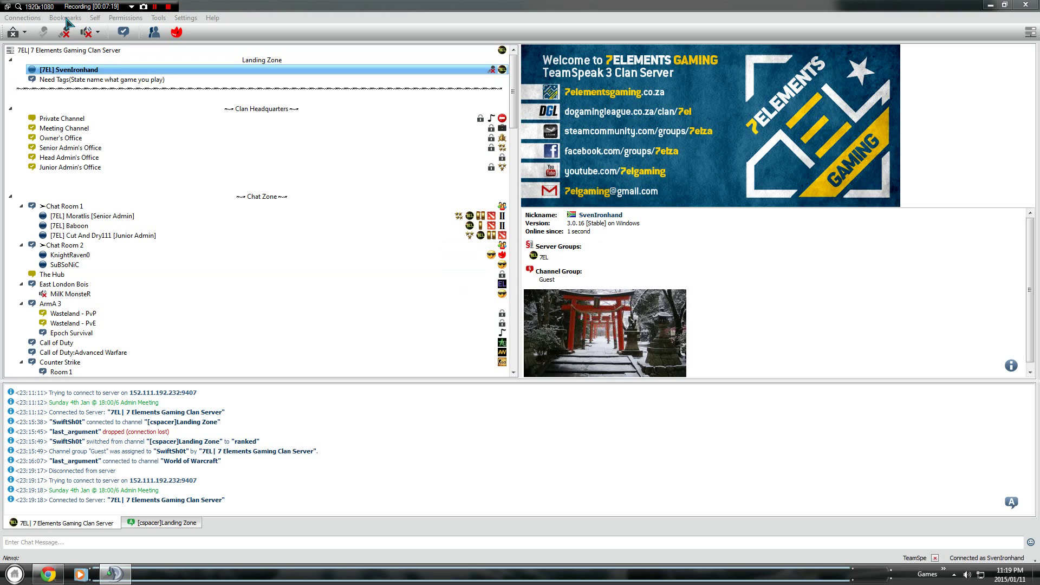
Bookmark 152.111.192.232:9407 as '7EL| 7 Elements Gaming Clan Server 2' with the Landing Zone default channel cleared.
{"action": "left_click", "coordinate": [66, 19]}
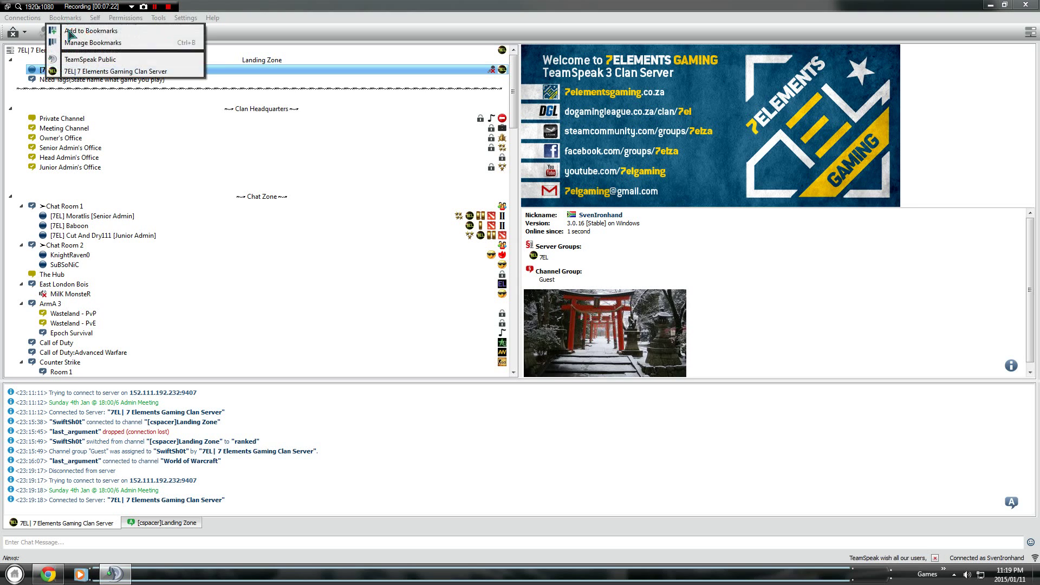
{"action": "left_click", "coordinate": [68, 32]}
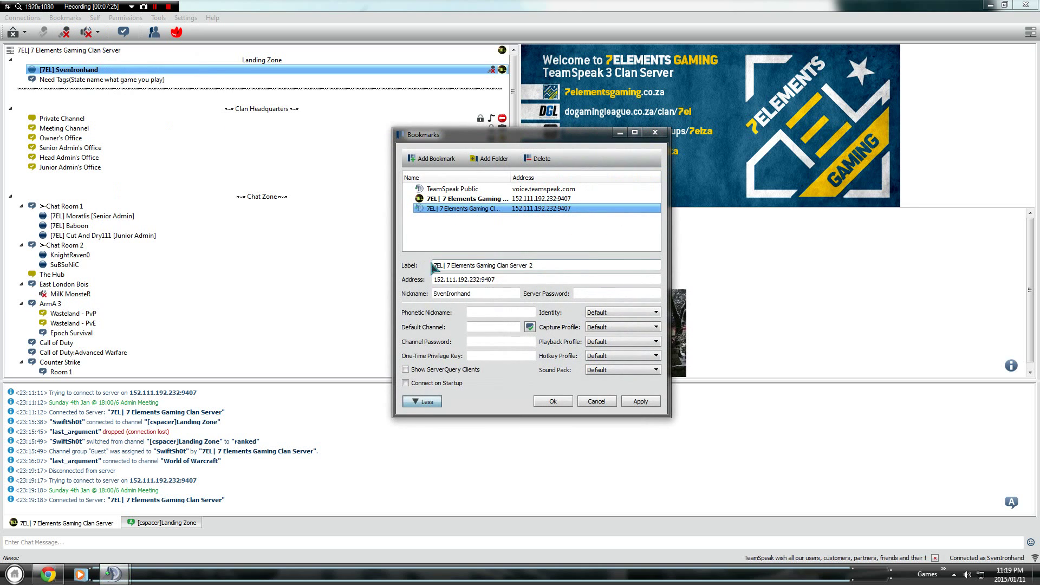
{"action": "left_click_drag", "start_coordinate": [438, 265], "coordinate": [533, 265]}
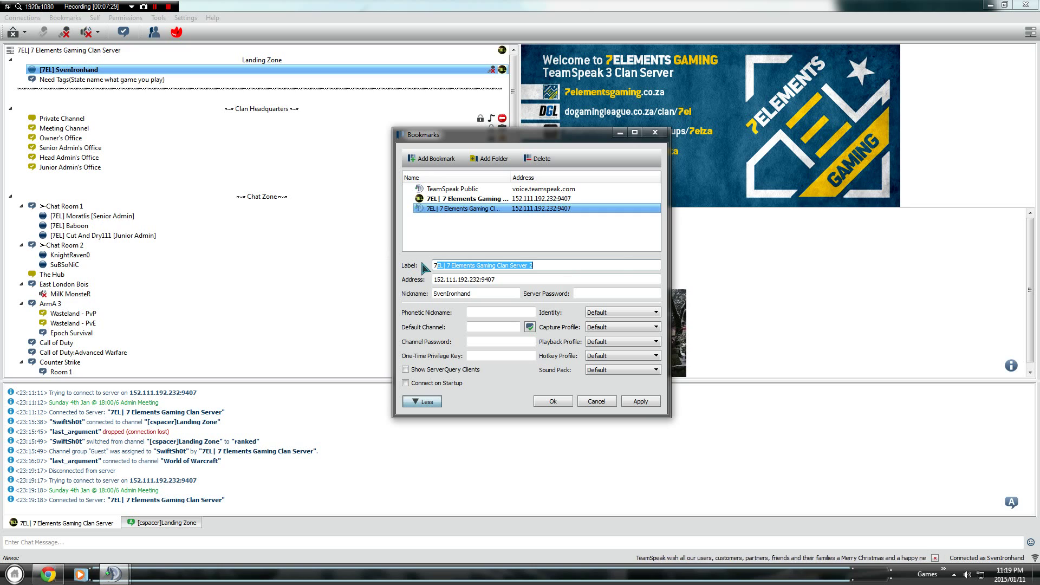
{"action": "left_click", "coordinate": [525, 265]}
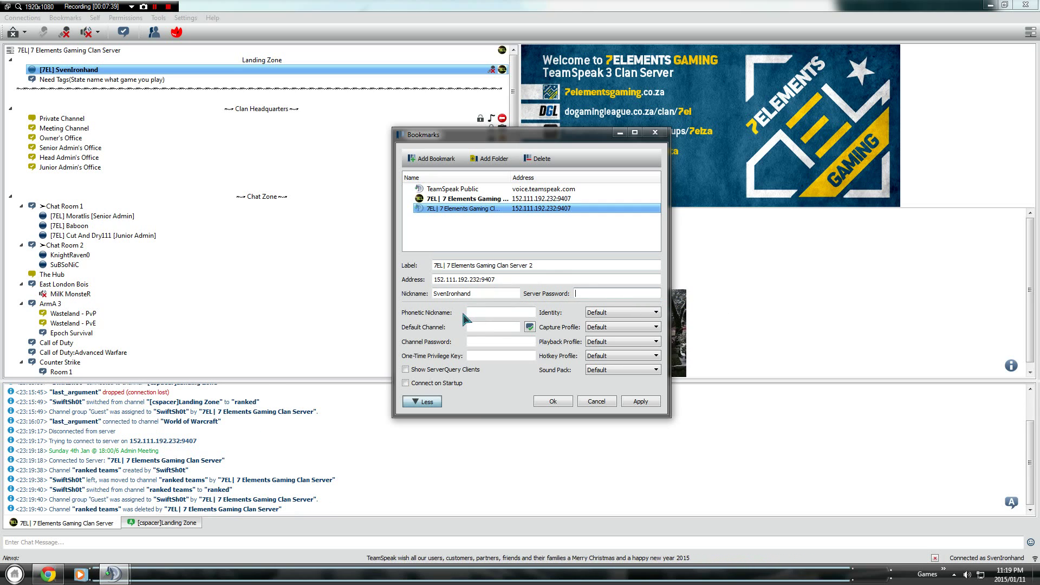
{"action": "left_click", "coordinate": [480, 313]}
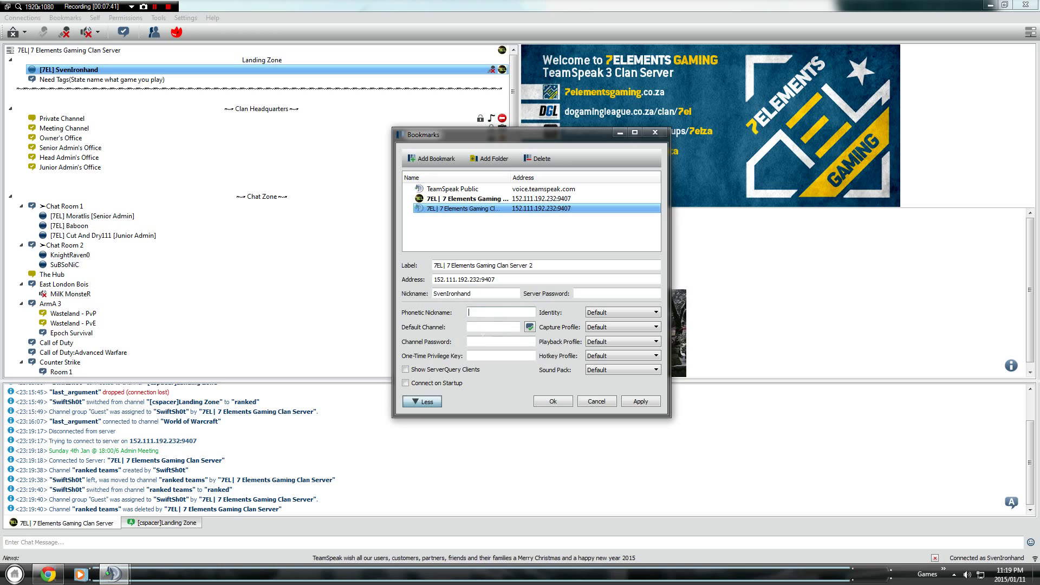
{"action": "left_click", "coordinate": [529, 327]}
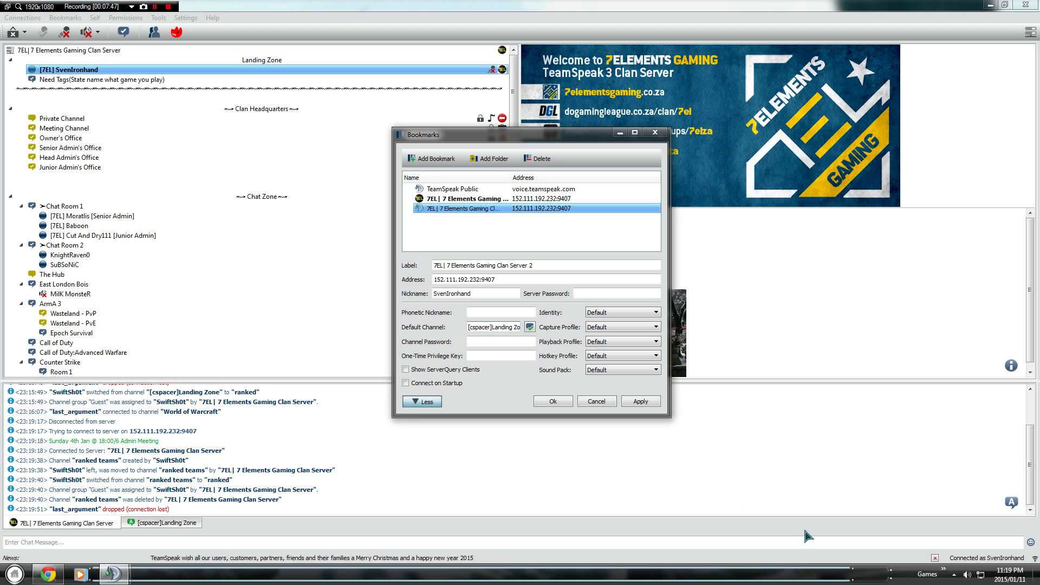
{"action": "key", "text": "ctrl+a"}
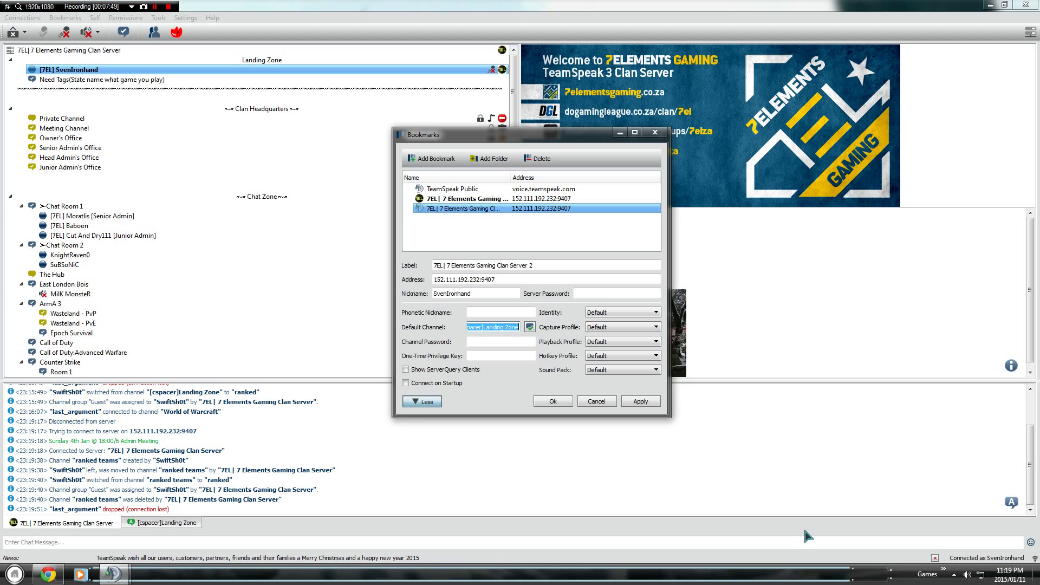
{"action": "key", "text": "BackSpace"}
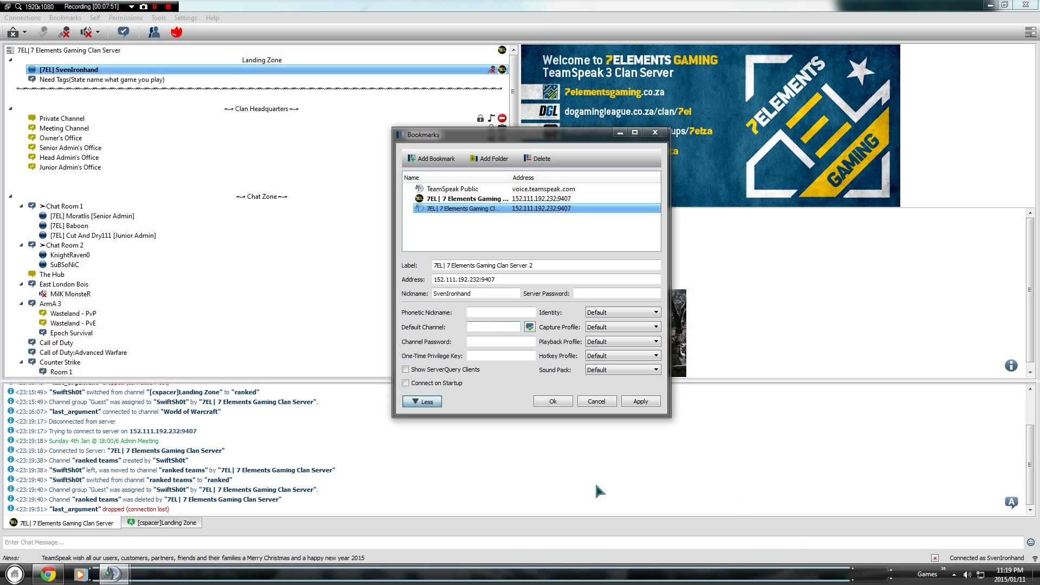
{"action": "left_click", "coordinate": [514, 344]}
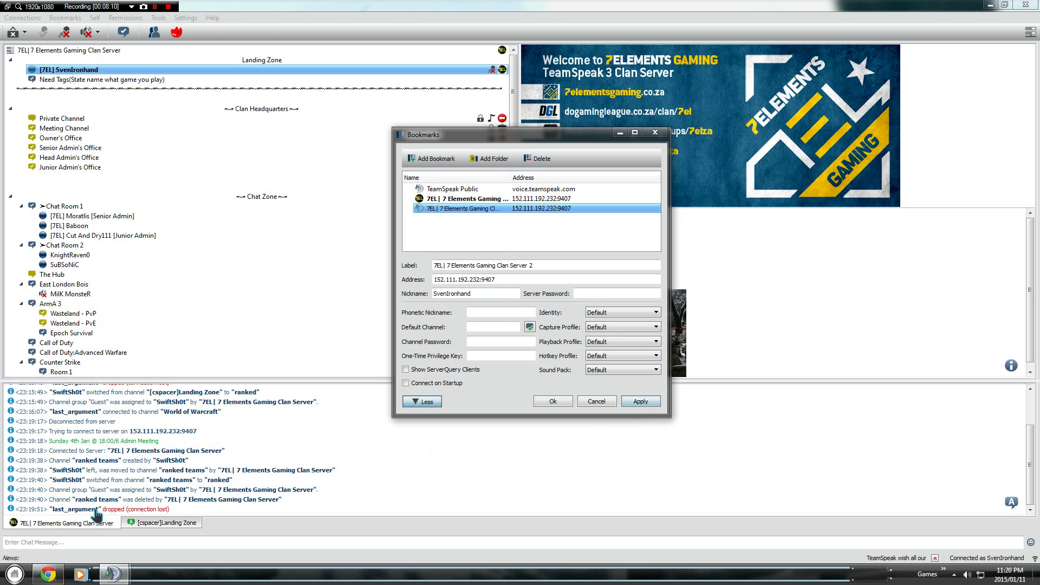
{"action": "left_click", "coordinate": [566, 401]}
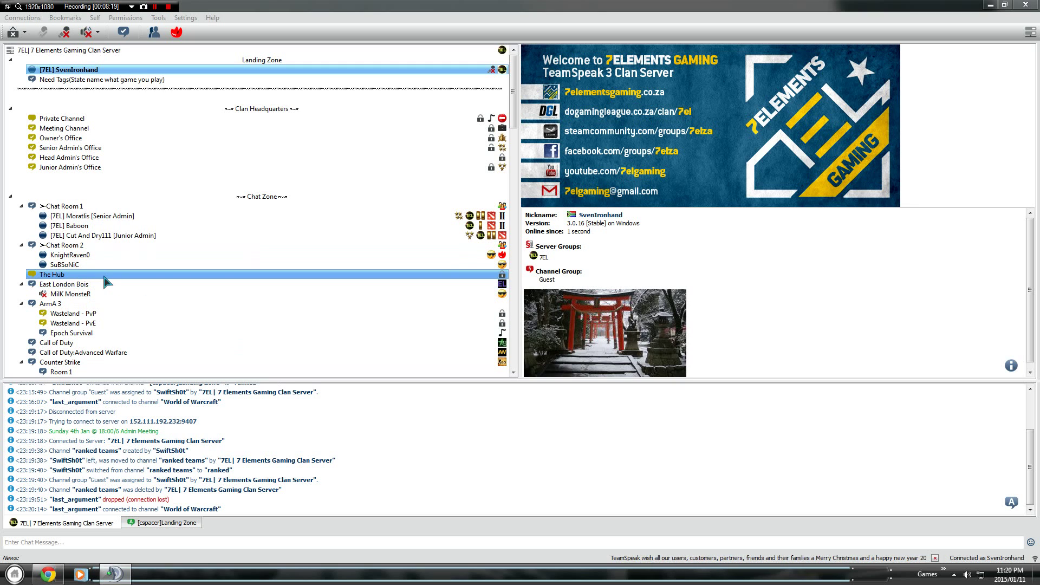
Drag the second Chat Room 2 client's individual volume up to +20 dB, then down to -10.0 dB.
{"action": "right_click", "coordinate": [86, 267]}
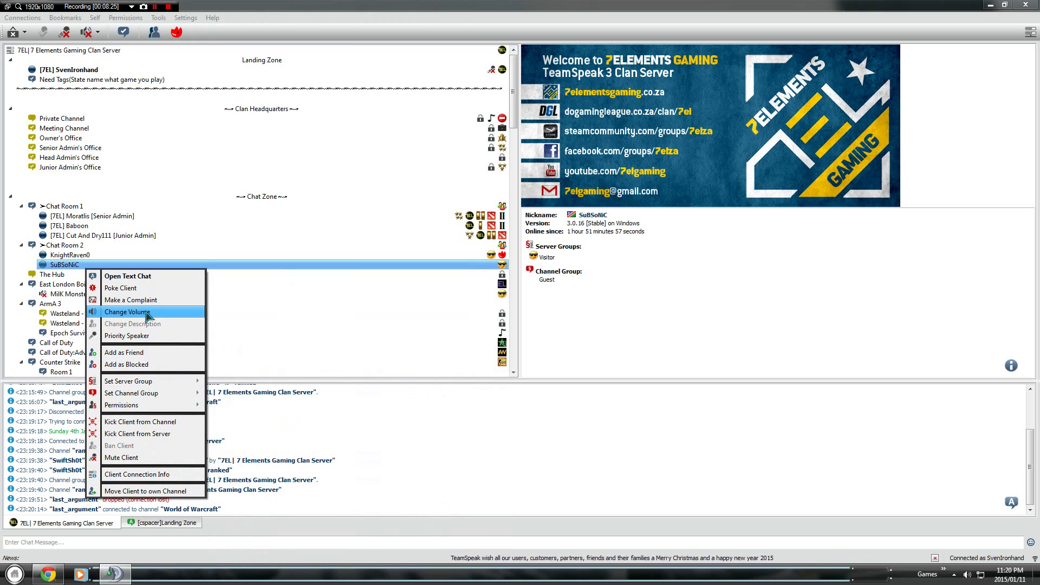
{"action": "left_click", "coordinate": [128, 312]}
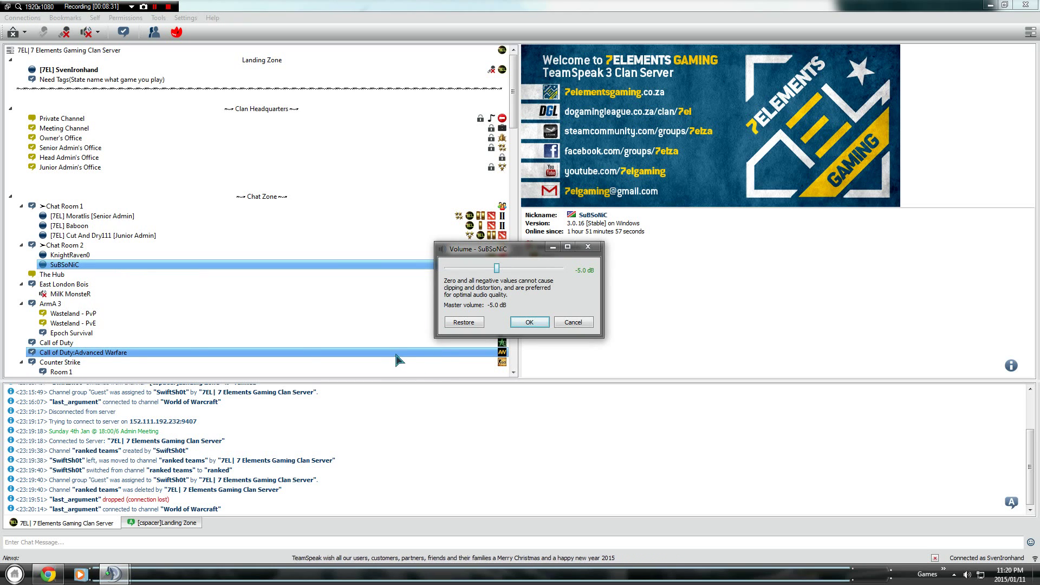
{"action": "right_click", "coordinate": [70, 271]}
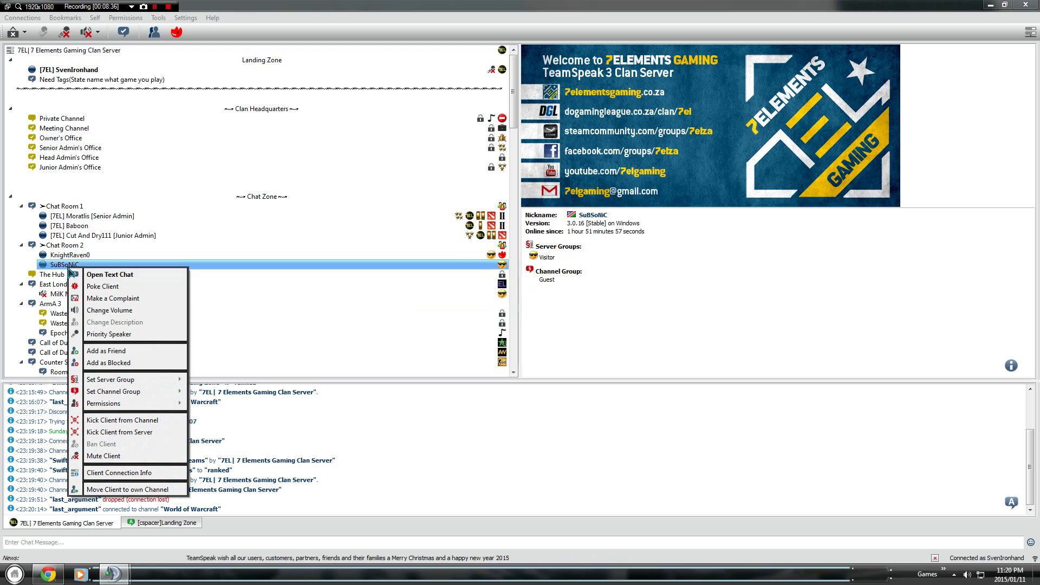
{"action": "left_click", "coordinate": [114, 310]}
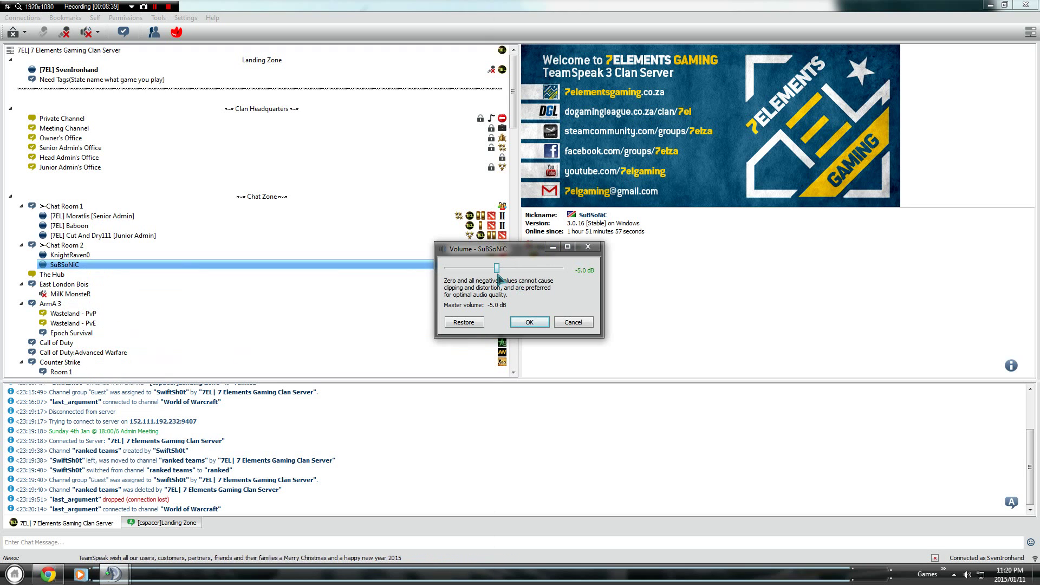
{"action": "left_click_drag", "start_coordinate": [496, 267], "coordinate": [558, 268]}
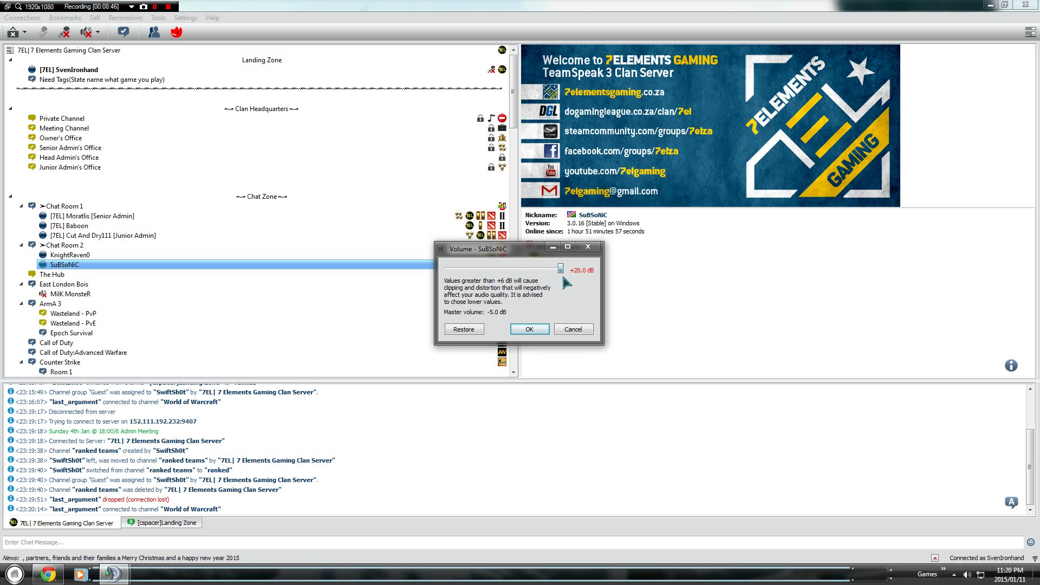
{"action": "left_click_drag", "start_coordinate": [561, 270], "coordinate": [444, 287]}
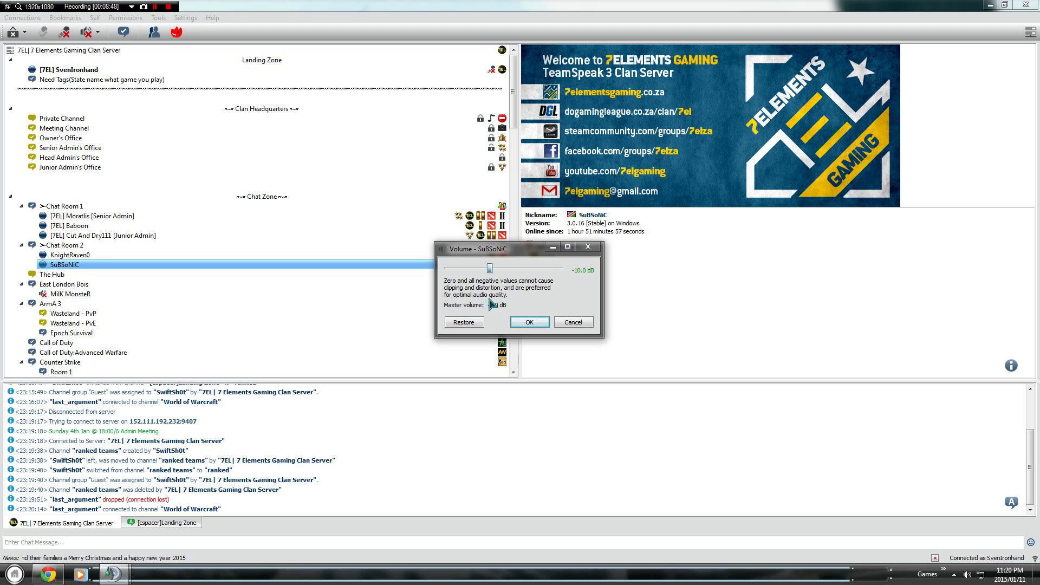